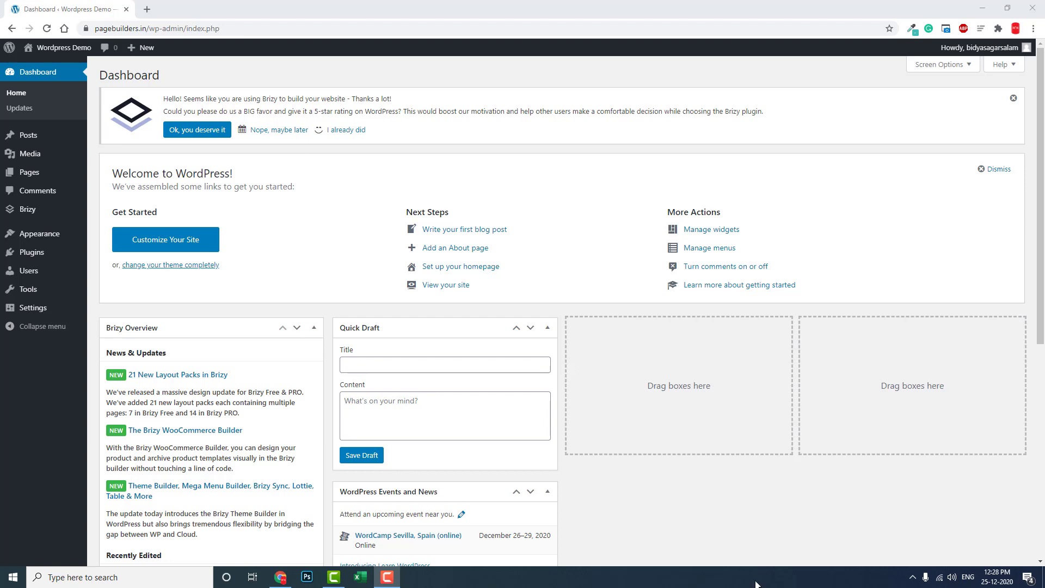
Open the Maintenance Mode tab in Brizy's settings.
mouse_move(32, 209)
left_click(108, 213)
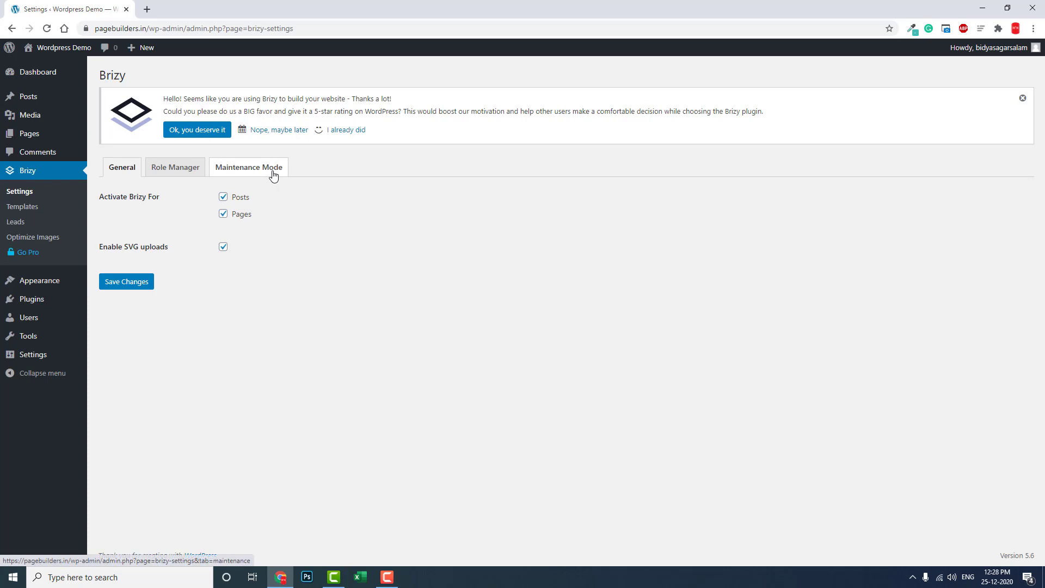
left_click(272, 169)
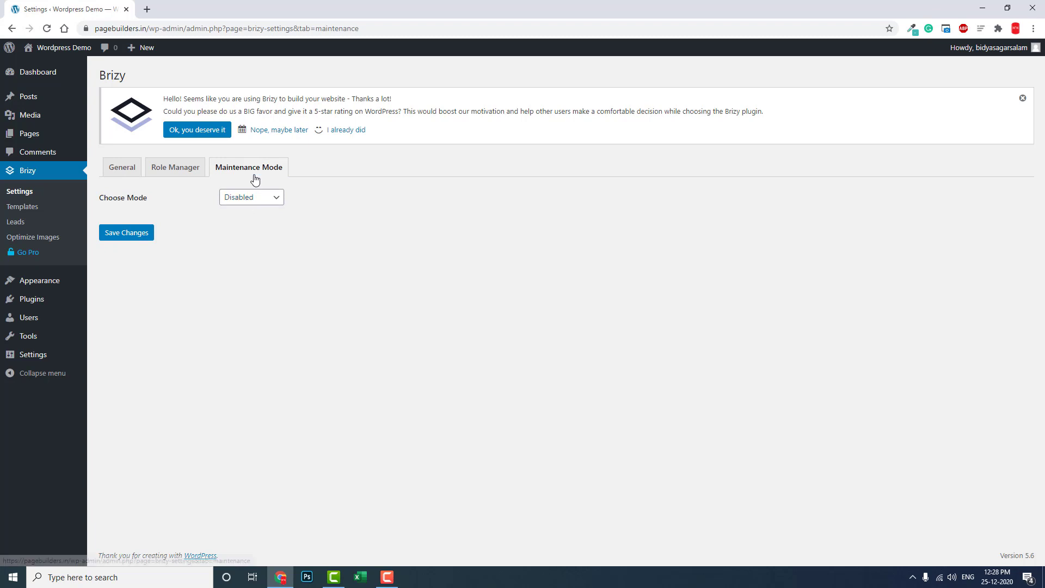
Set Choose Mode to Maintenance, after briefly picking Coming Soon.
left_click(234, 202)
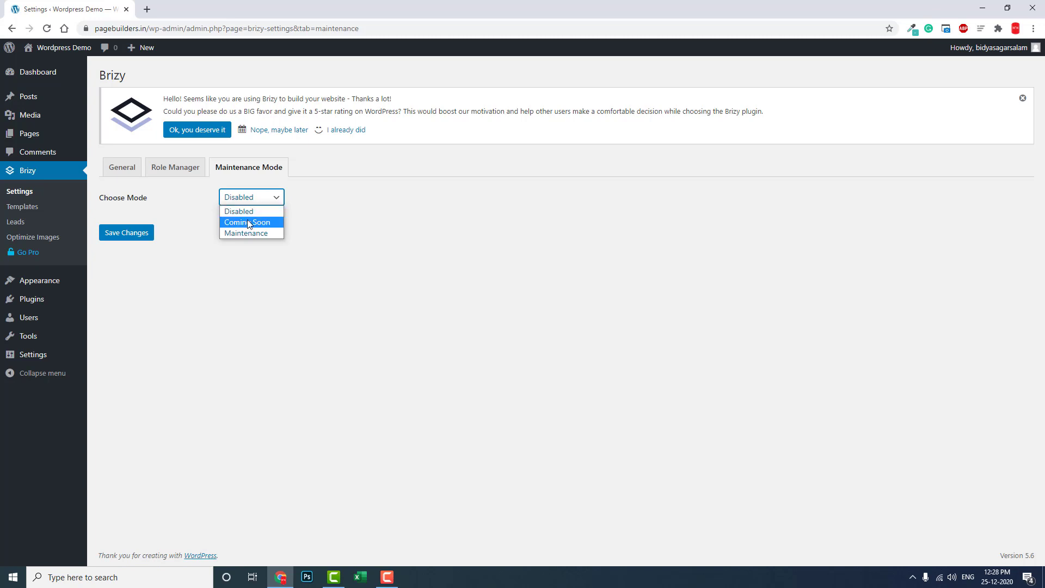
left_click(248, 222)
left_click(248, 203)
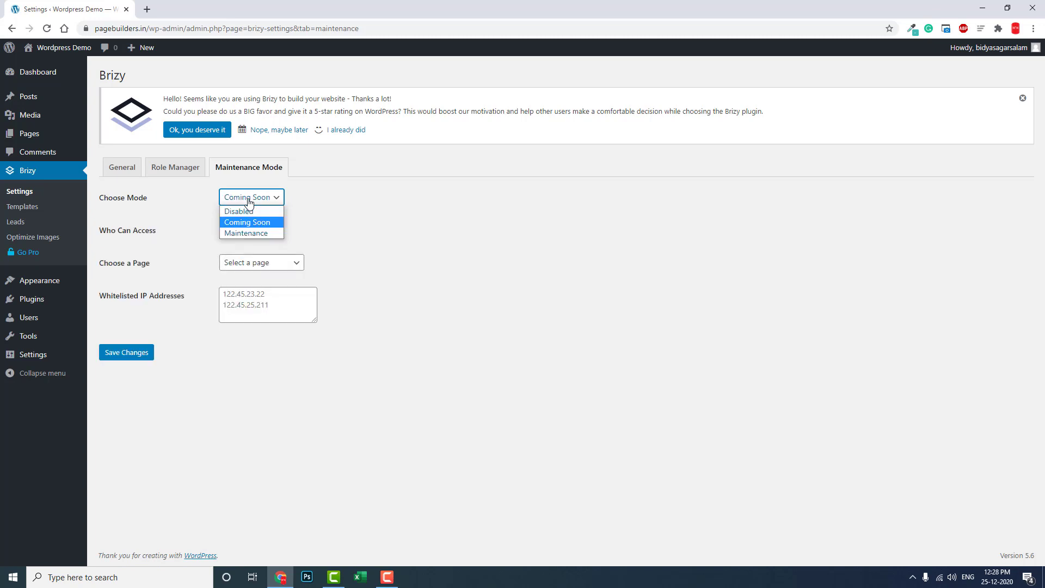
left_click(254, 233)
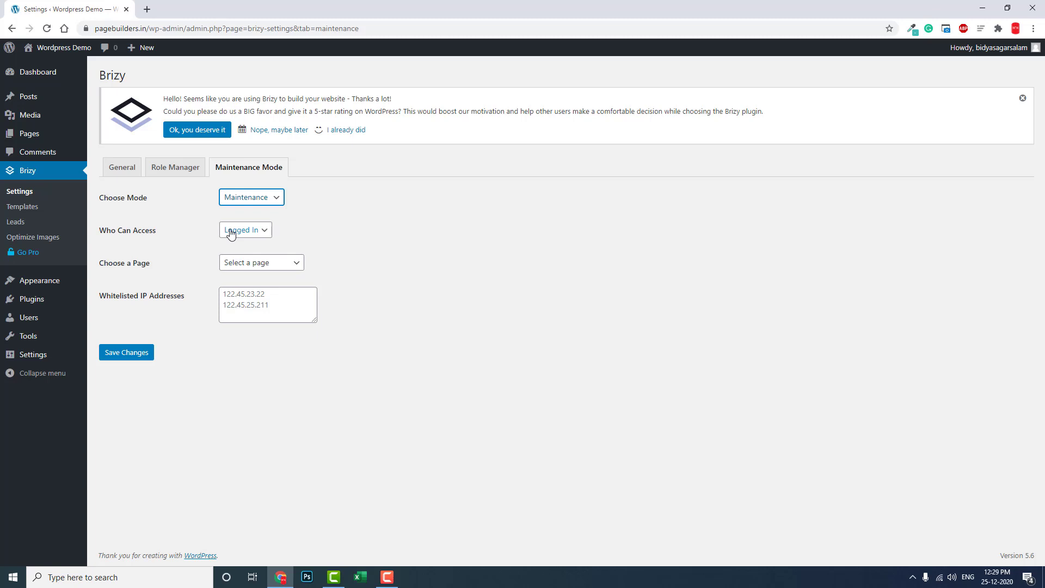
left_click(231, 234)
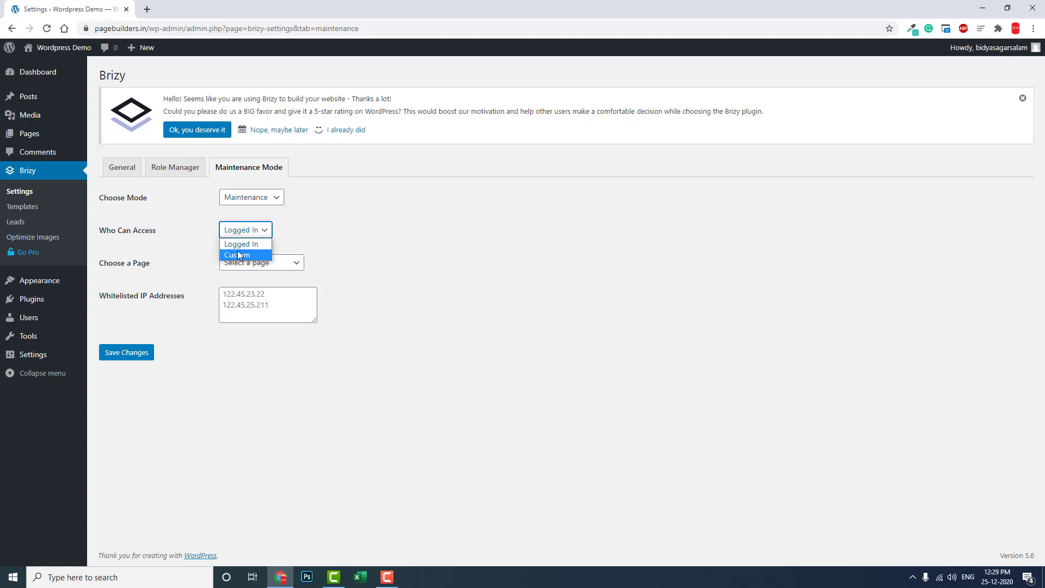
Set Who Can Access to Custom with the Editor, Author and Contributor roles ticked.
left_click(239, 254)
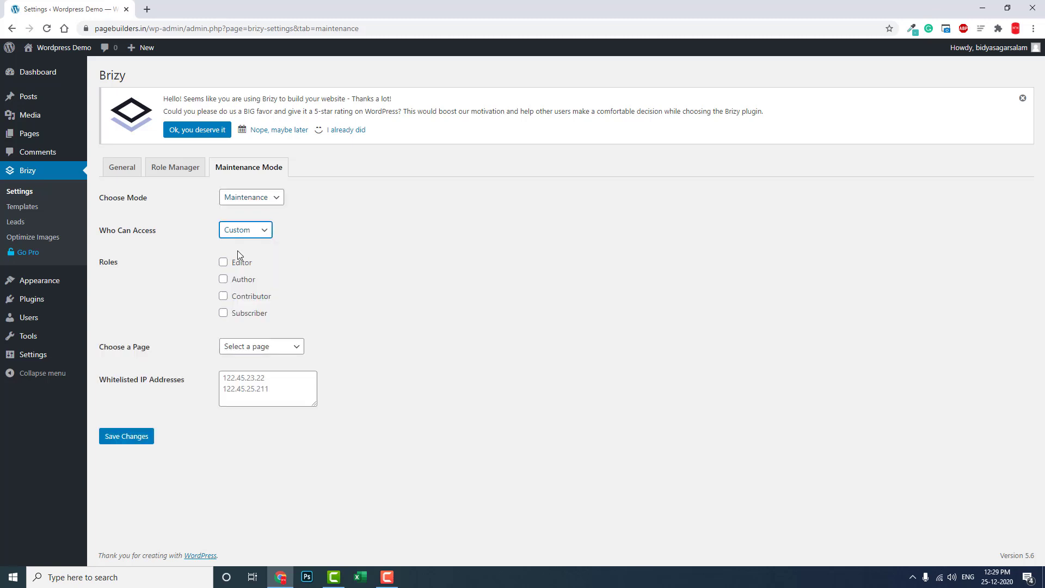
left_click(223, 263)
left_click(223, 281)
left_click(225, 297)
left_click(265, 348)
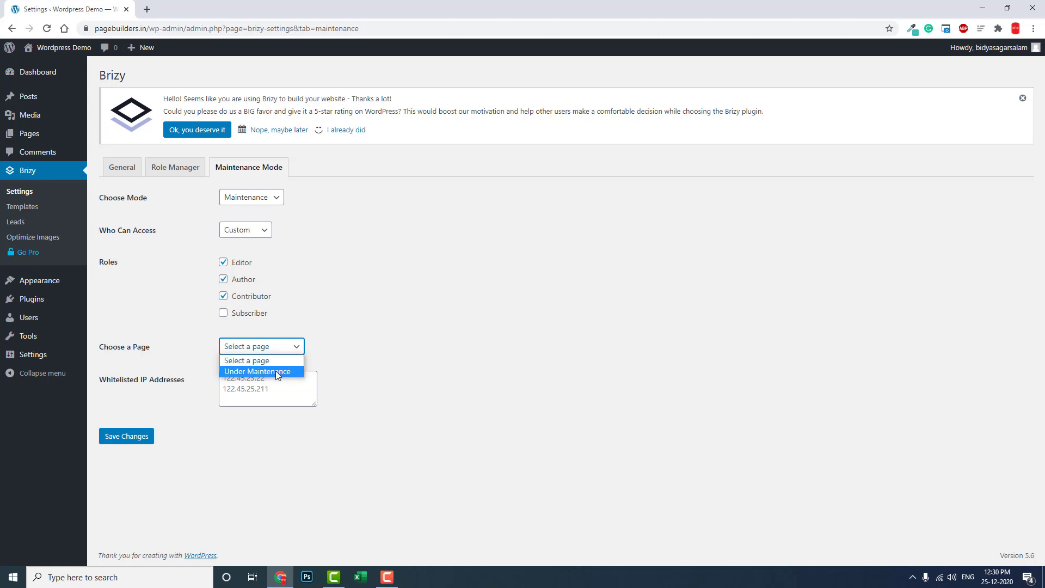
Show the Under Maintenance page to visitors, save, and copy the site URL for a private window.
left_click(275, 372)
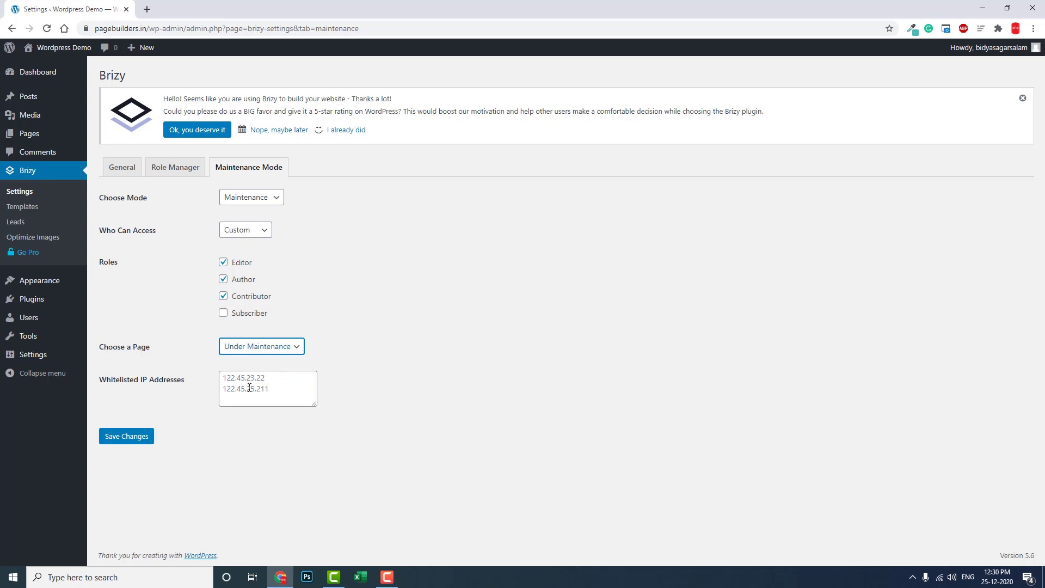
left_click(128, 438)
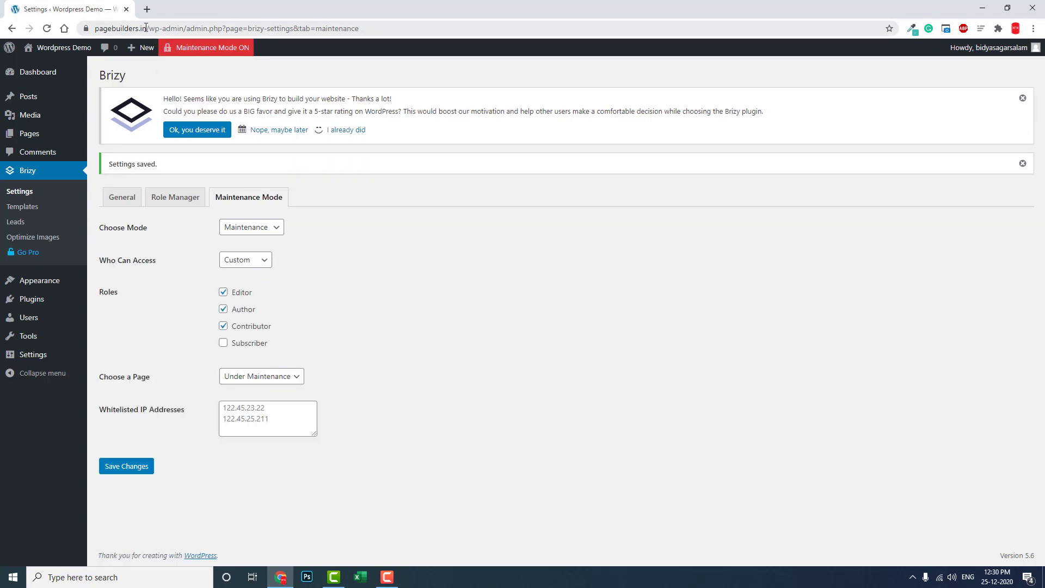
left_click_drag(146, 28, 66, 37)
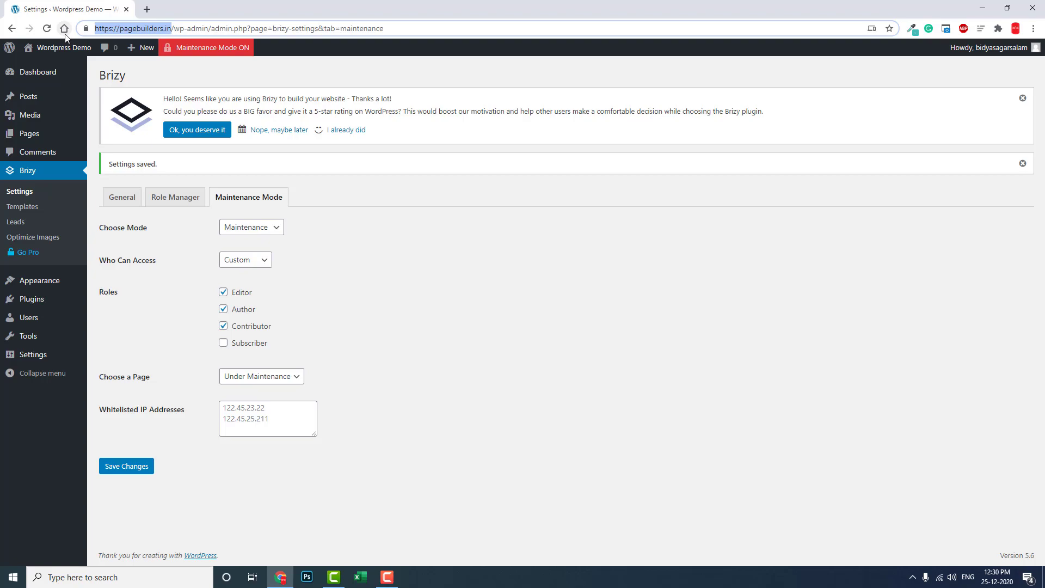
key("ctrl+c")
key("ctrl+shift+n")
key("ctrl+v")
key("Return")
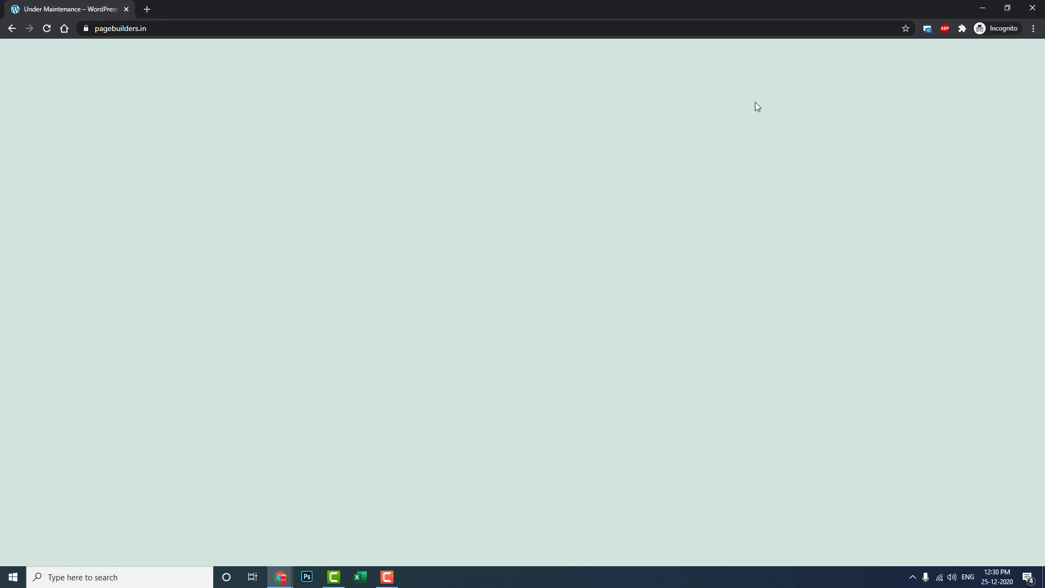
left_click(1033, 8)
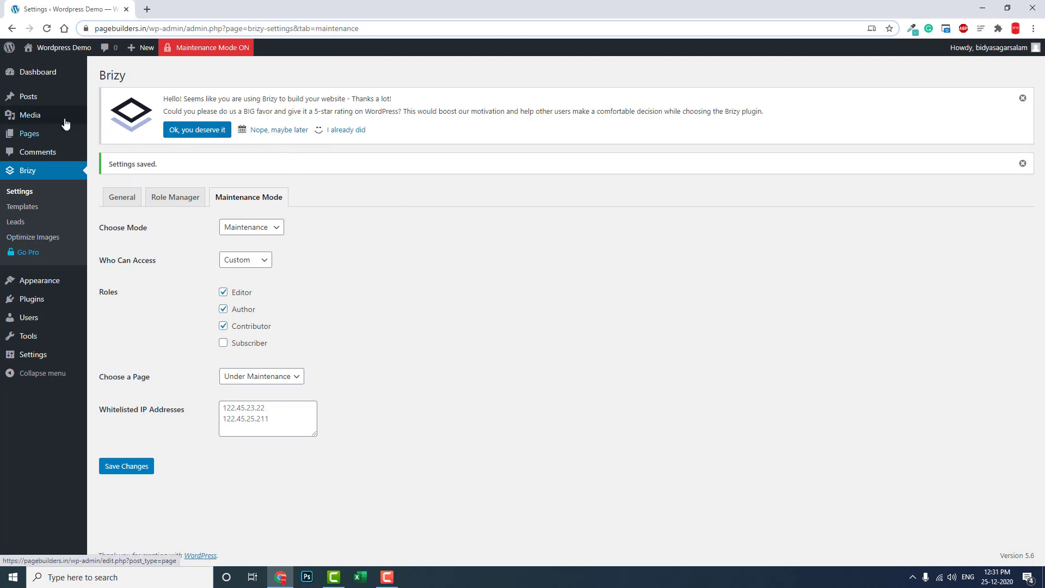
Open the Under Maintenance page from Pages in the Brizy editor.
left_click(39, 140)
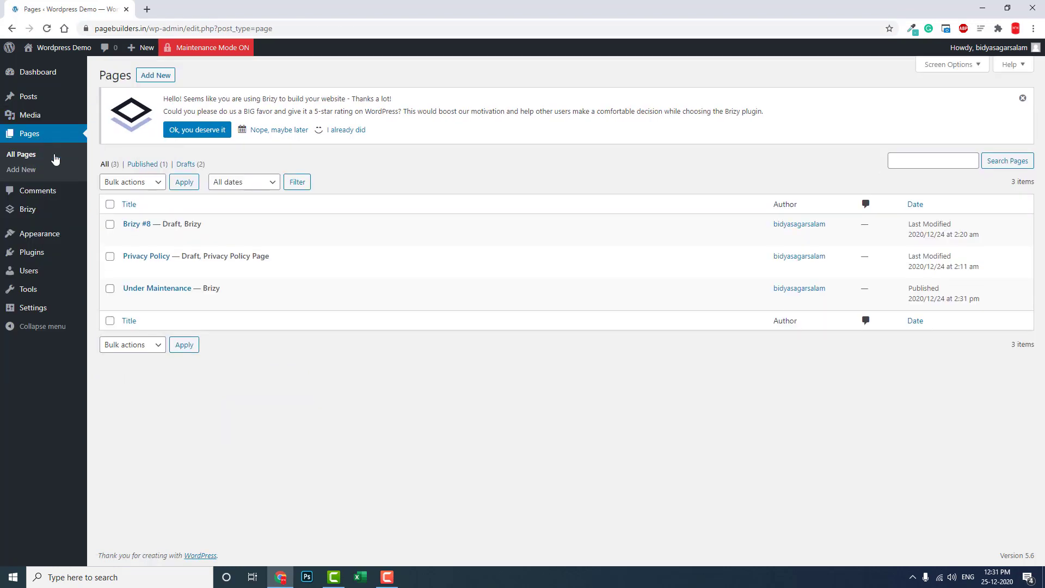
left_click(245, 303)
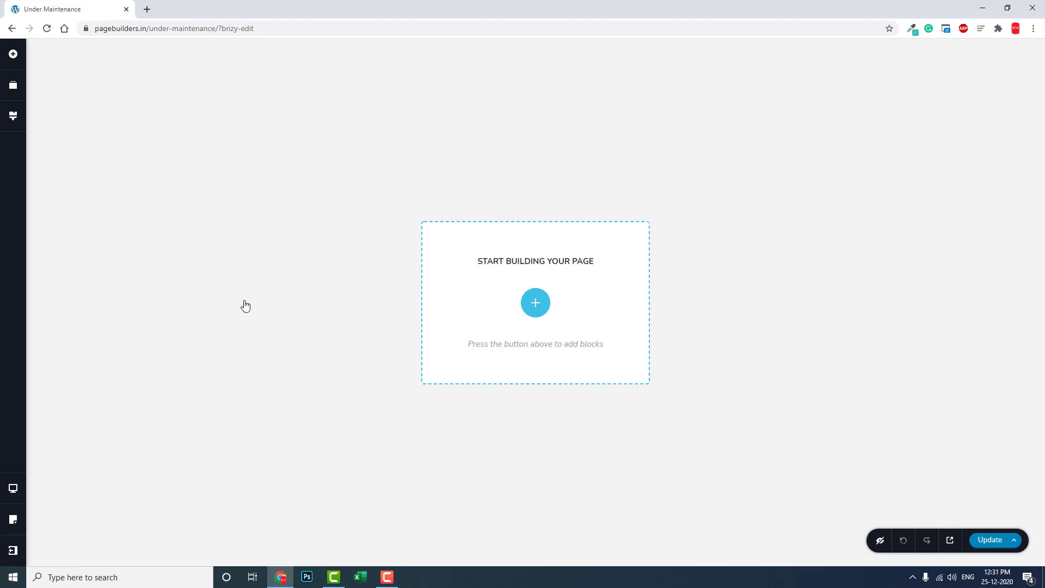
Add a blank 'Create your own' block to the empty Under Maintenance page.
left_click(537, 303)
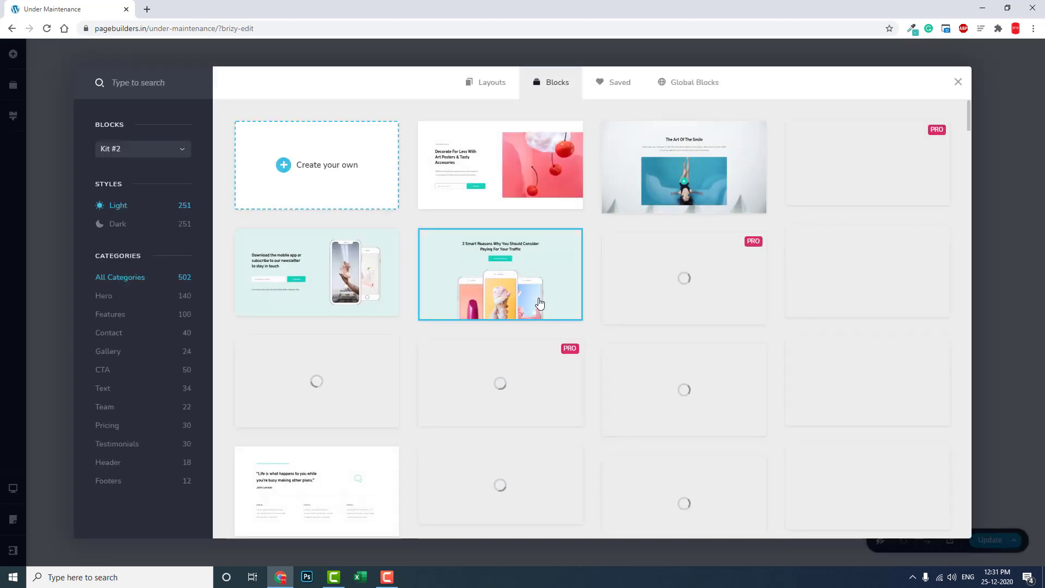
left_click(358, 197)
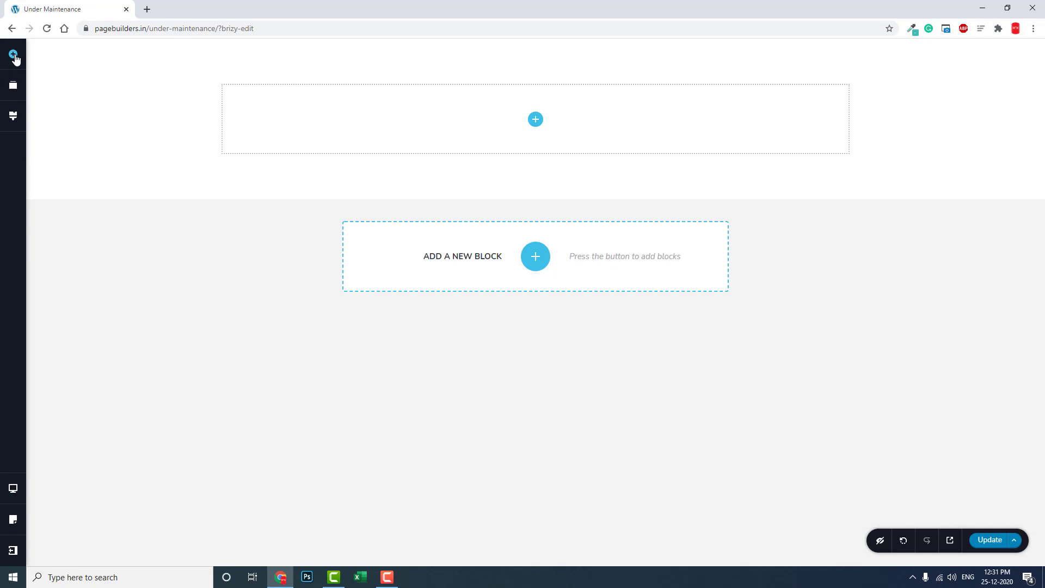
left_click(13, 54)
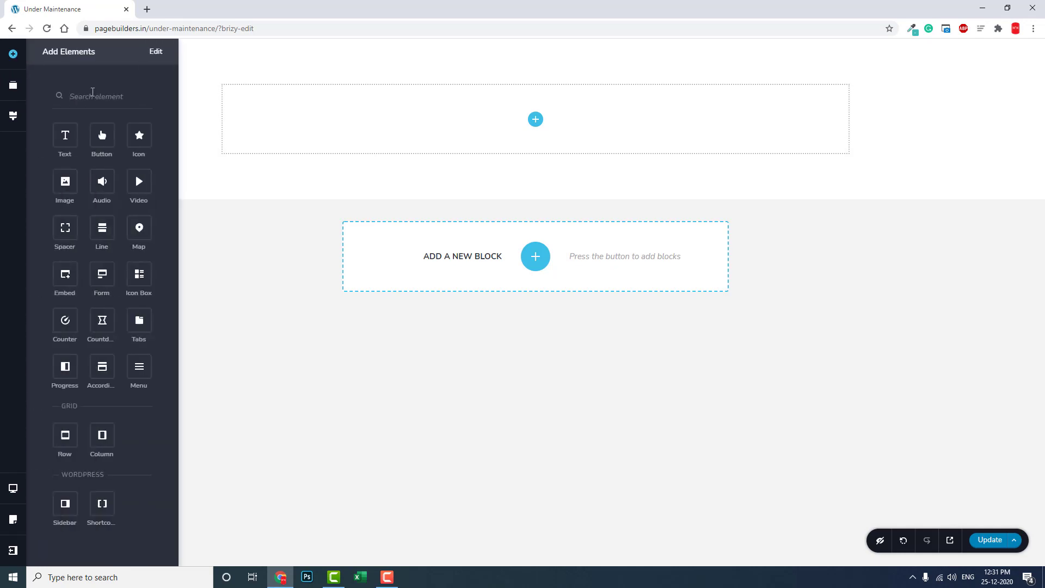
Drag an Icon element into the block and set the section height to Full Height.
type("ico")
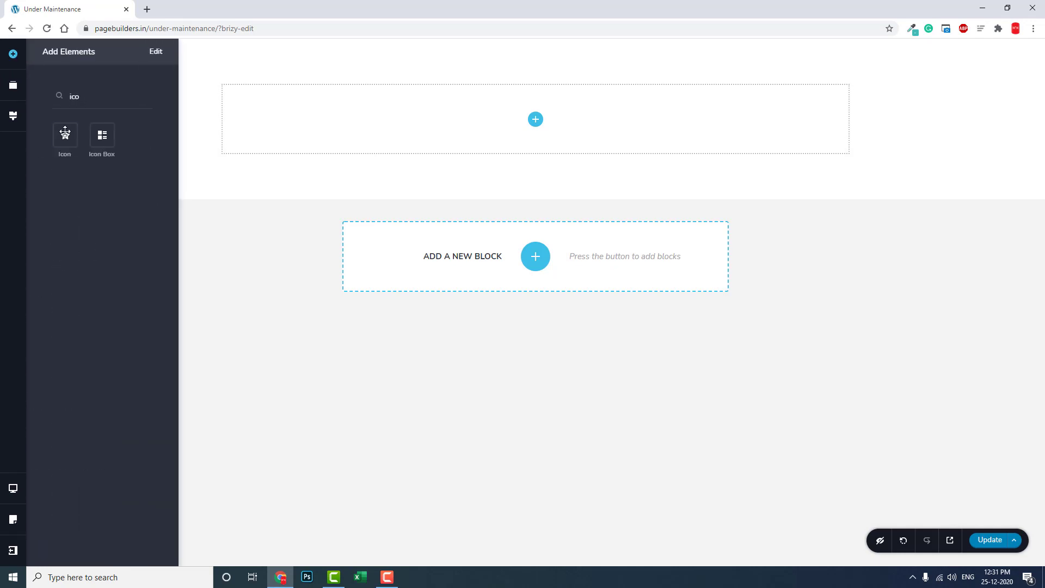
left_click_drag(65, 132, 540, 126)
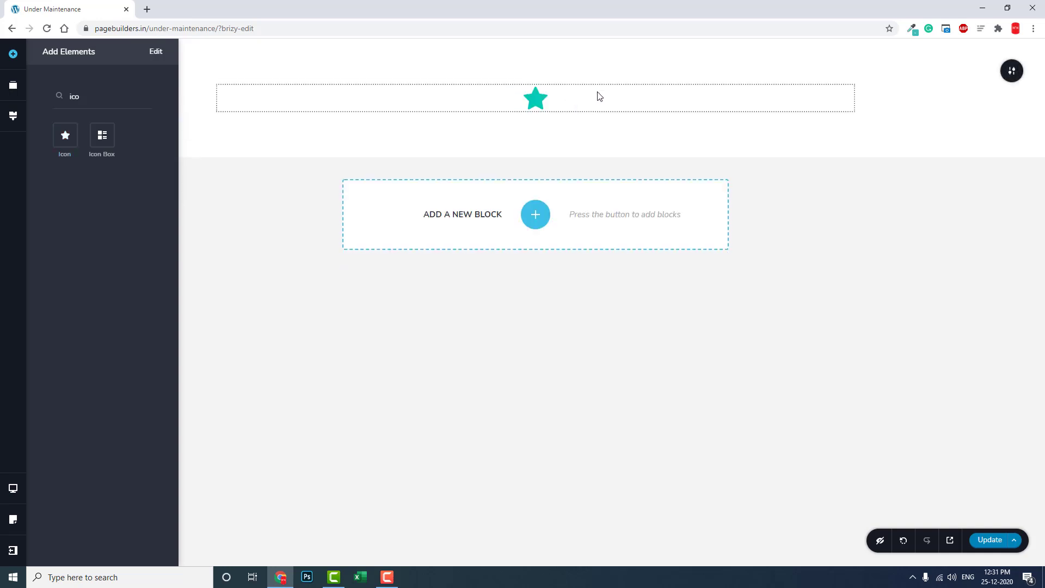
left_click(1015, 75)
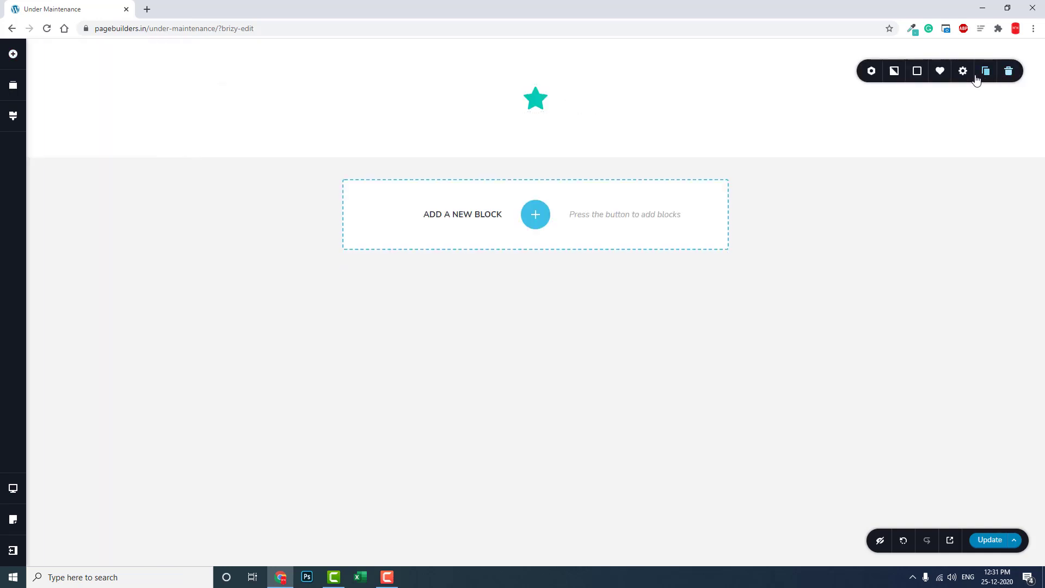
left_click(964, 72)
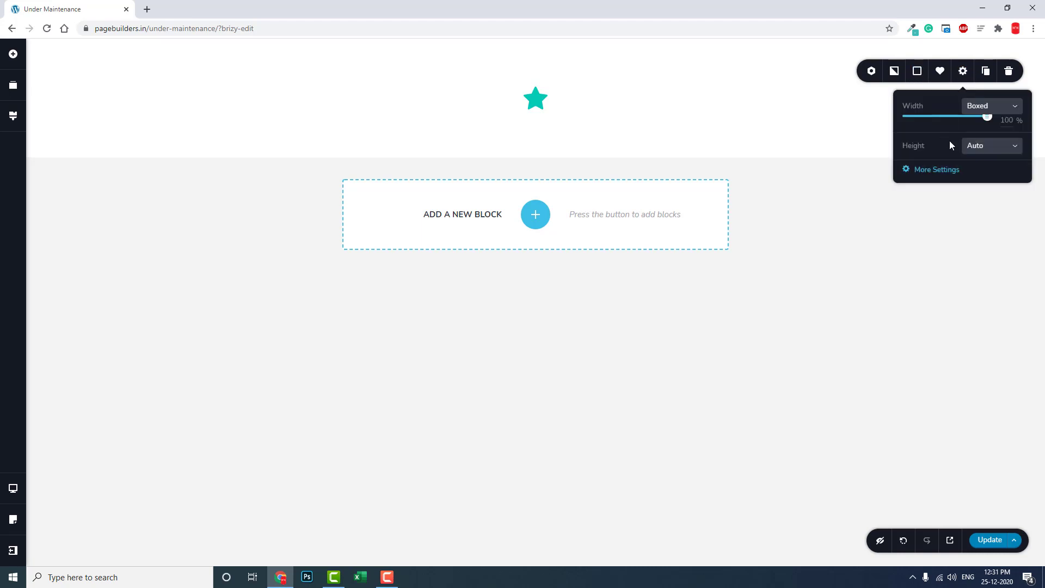
left_click(965, 144)
left_click(988, 202)
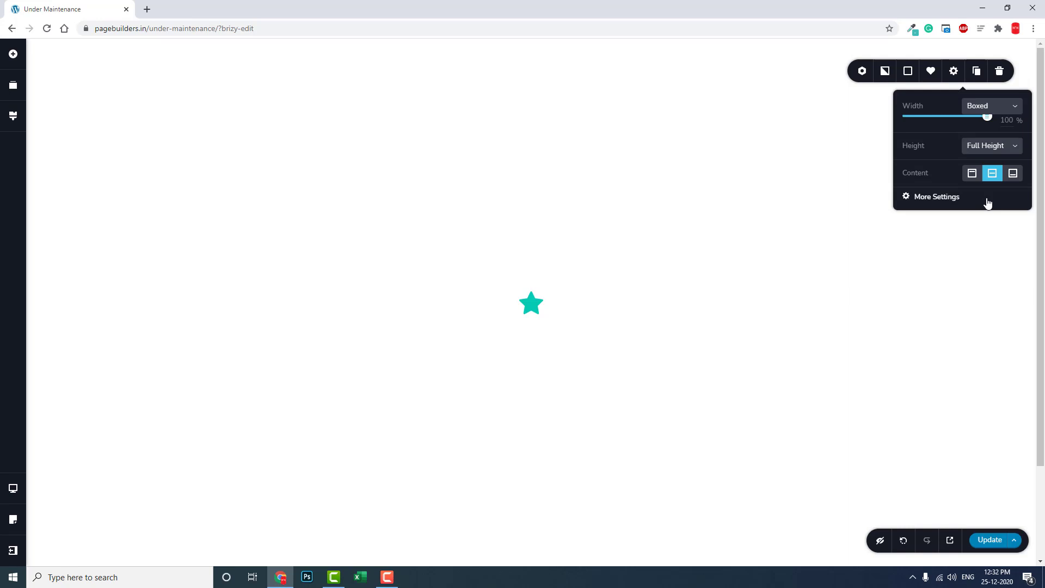
left_click(546, 305)
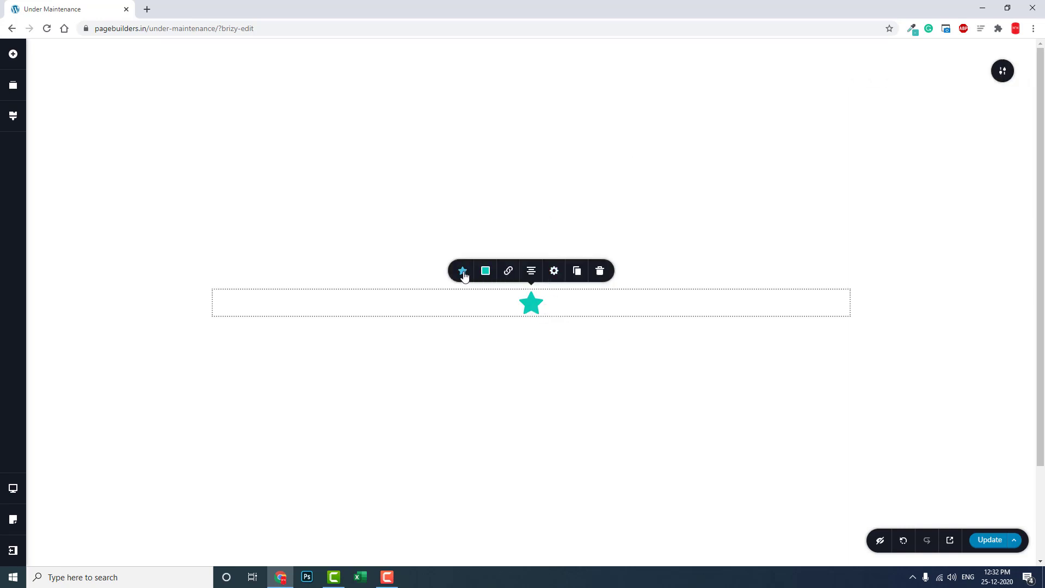
Search the icon library for 'gear' and 'sett', then browse all icons for a replacement.
left_click(463, 271)
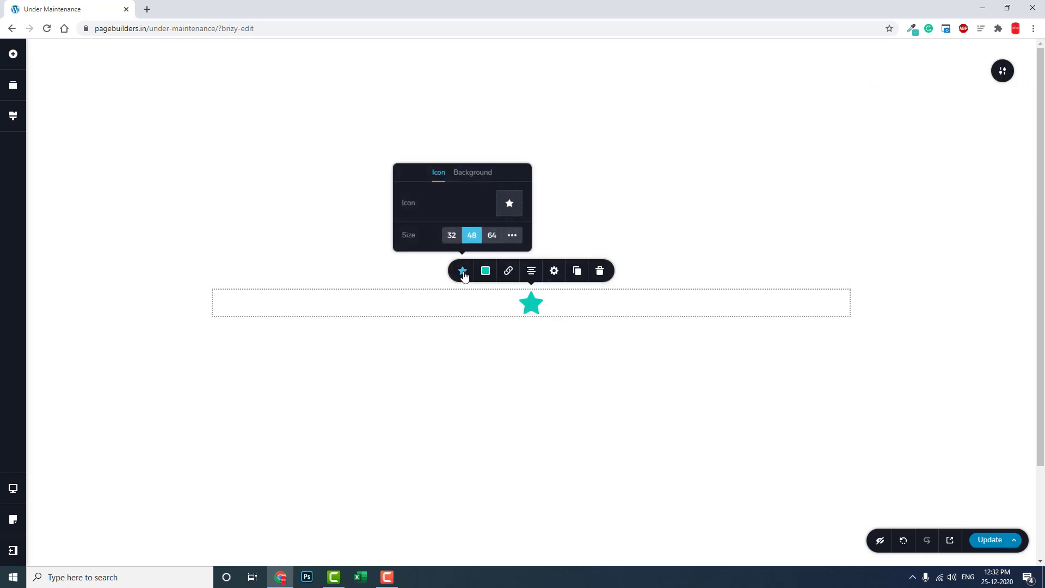
left_click(509, 204)
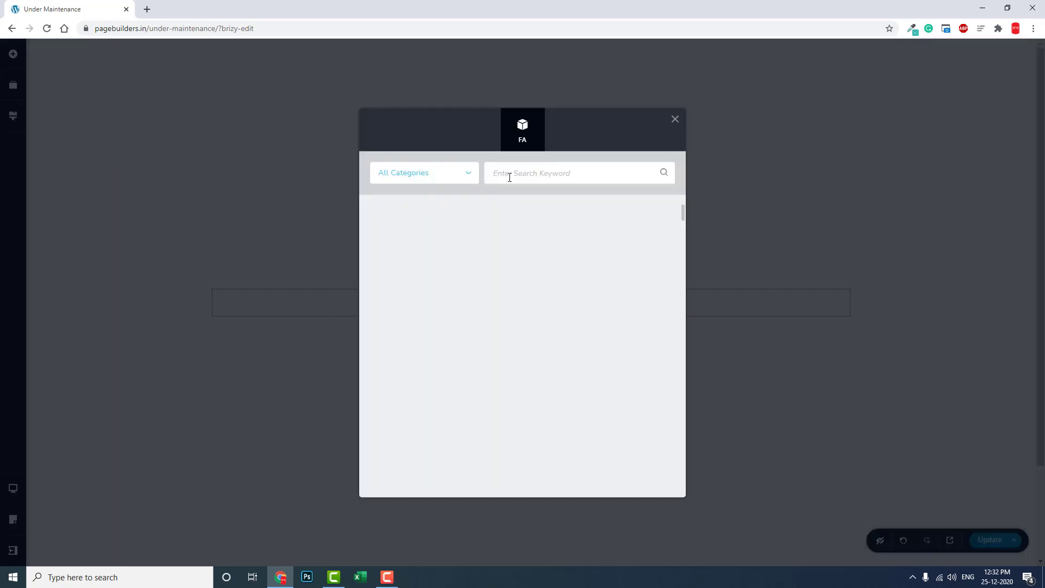
left_click(509, 177)
type("gea")
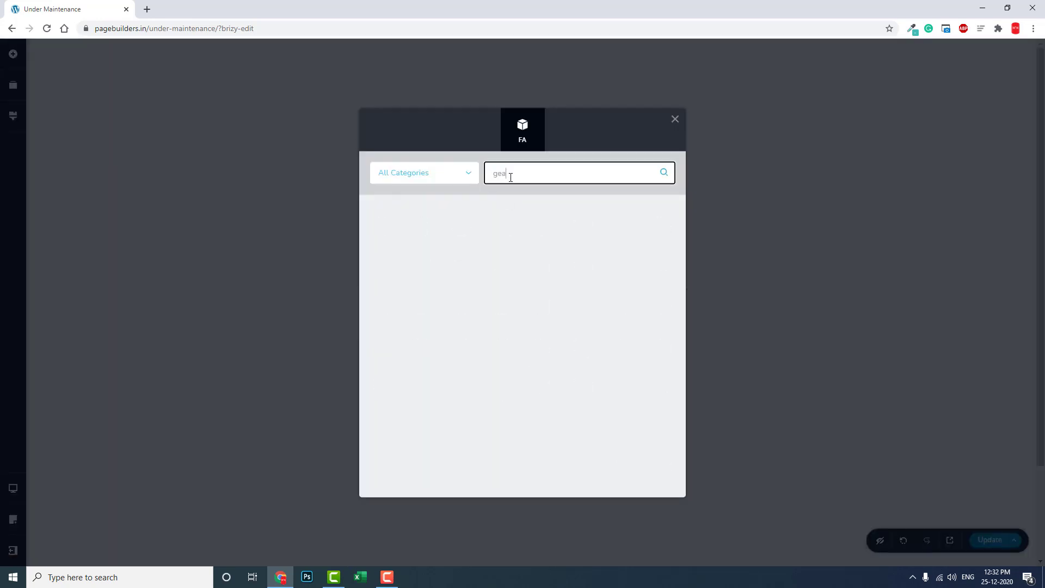
type("r")
key("BackSpace")
key("BackSpace")
key("BackSpace")
key("BackSpace")
type("sett")
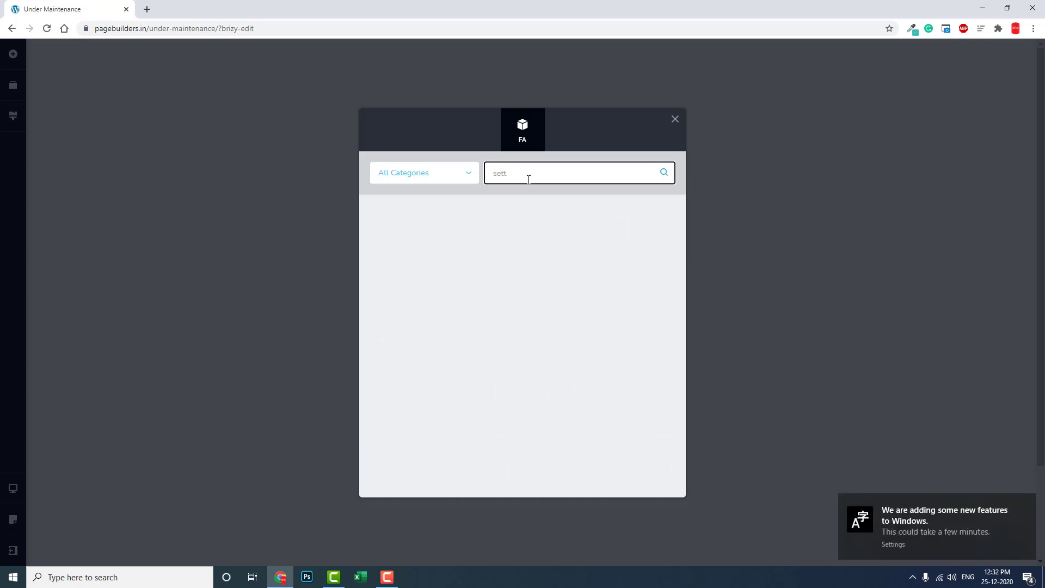
key("BackSpace")
key("BackSpace")
key("BackSpace")
key("BackSpace")
type("ge")
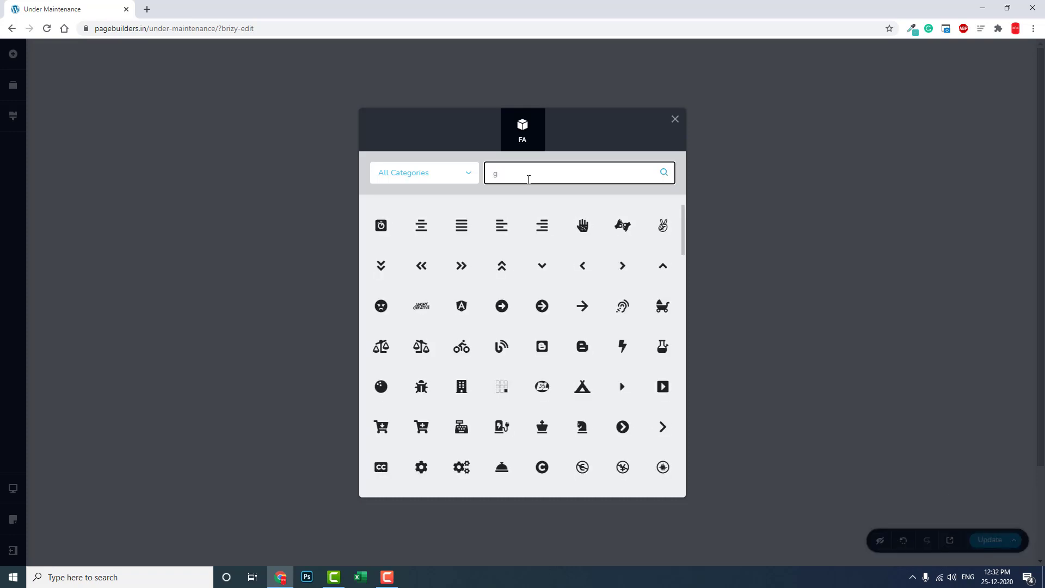
key("BackSpace")
key("BackSpace")
scroll(541, 276, "down", 5)
scroll(534, 260, "down", 10)
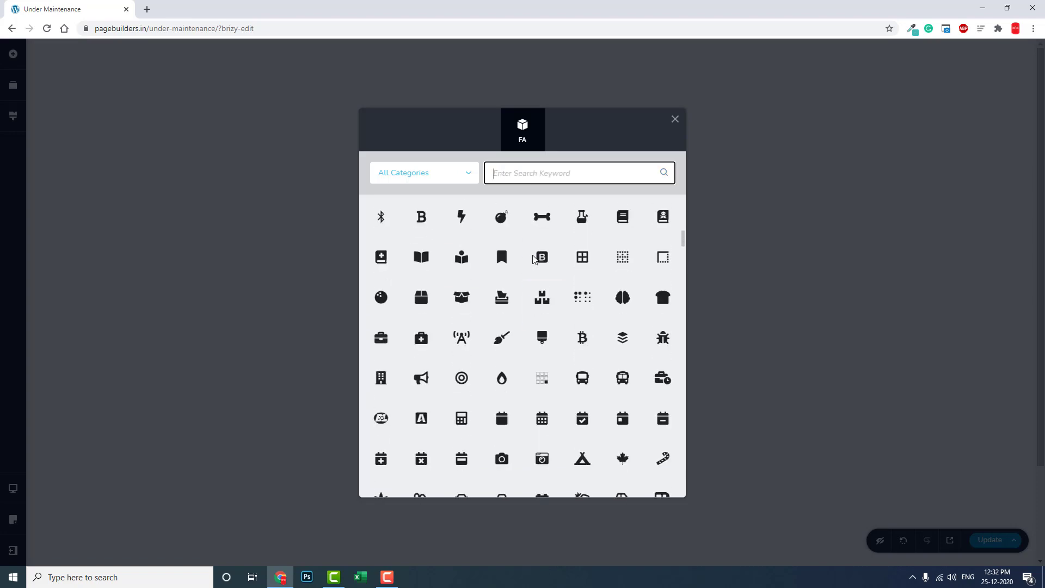
scroll(534, 260, "down", 10)
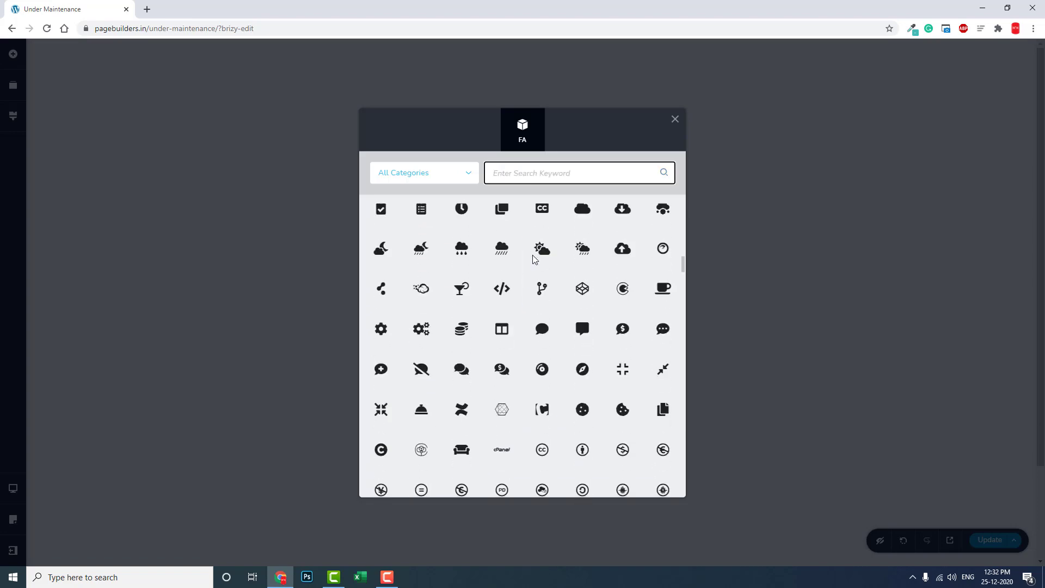
scroll(535, 260, "down", 10)
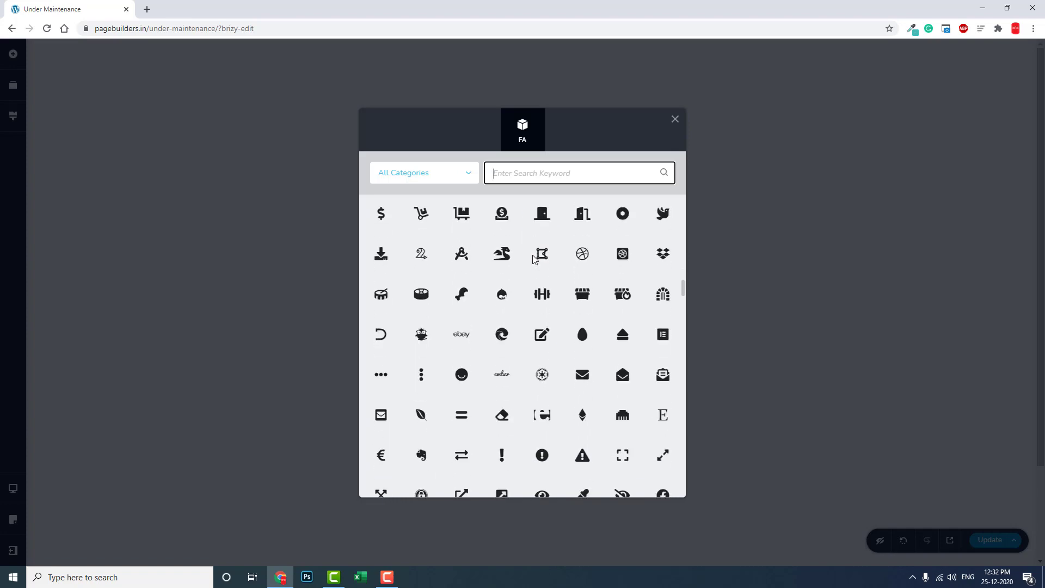
scroll(533, 260, "down", 10)
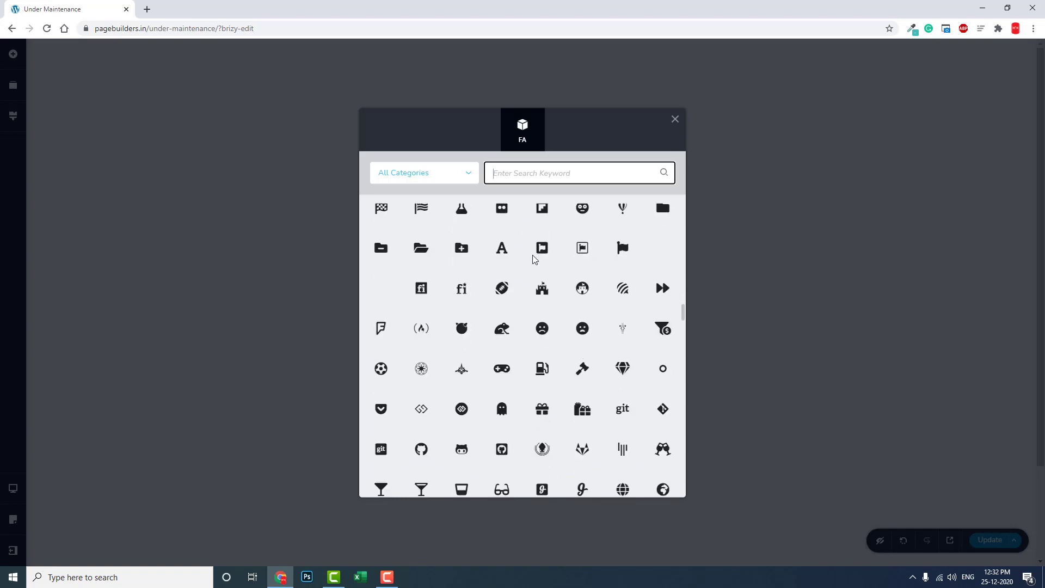
scroll(533, 258, "down", 10)
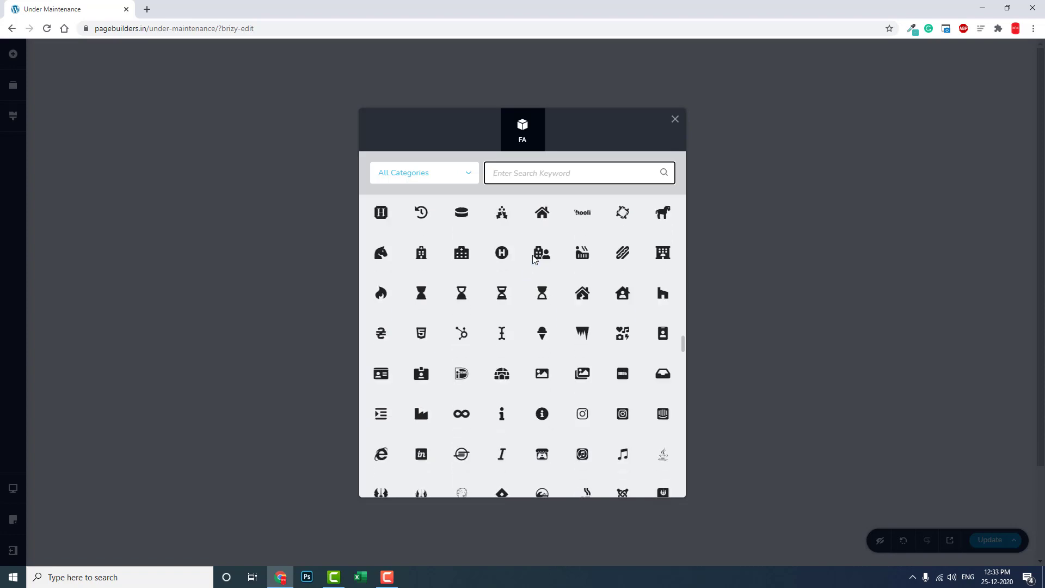
scroll(533, 260, "down", 10)
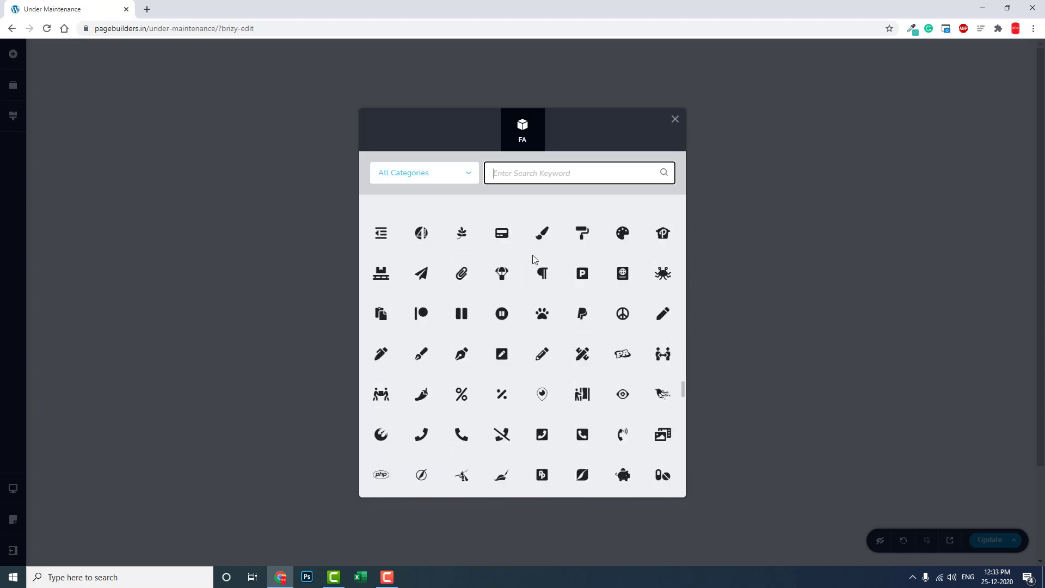
scroll(533, 258, "down", 10)
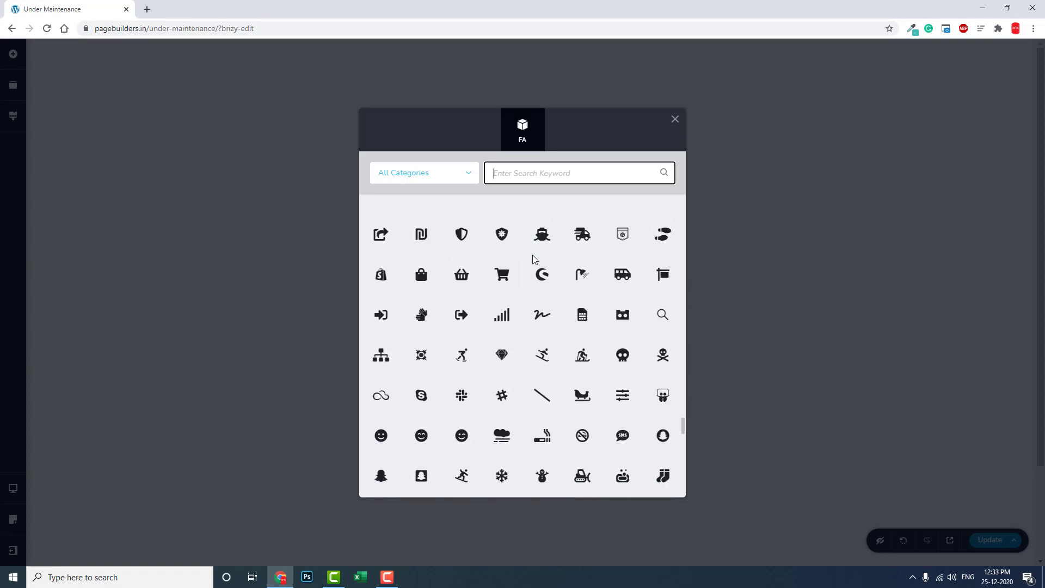
scroll(533, 260, "down", 10)
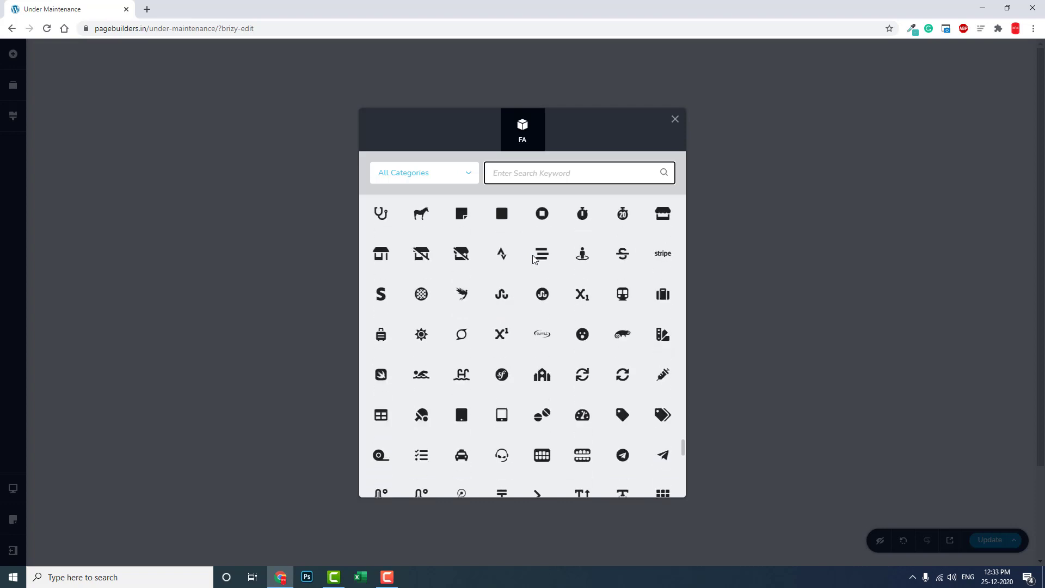
Swap the star for the crossed tools icon and enlarge it to about 162 px.
left_click(536, 262)
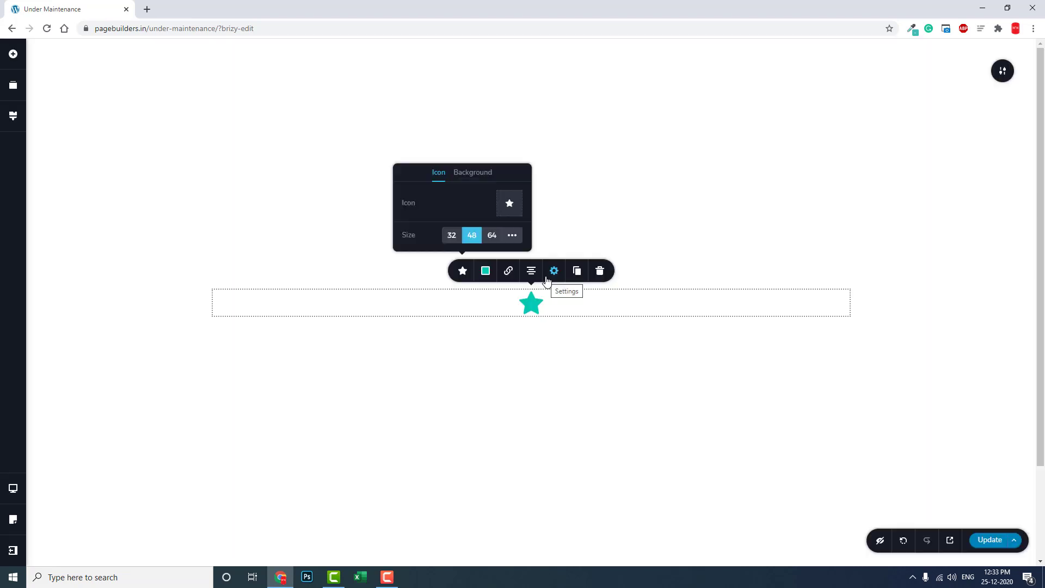
left_click(503, 204)
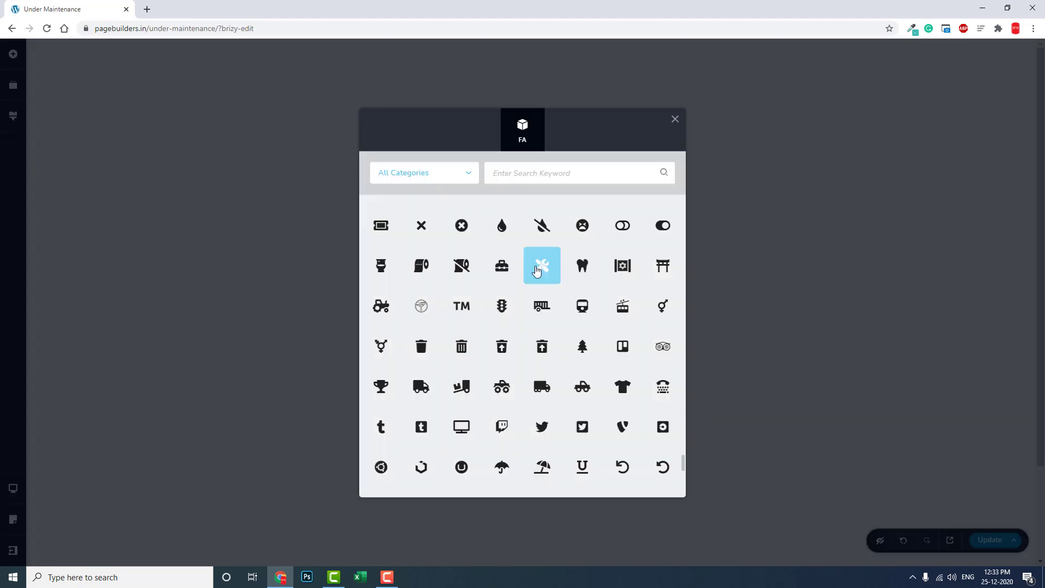
left_click(539, 275)
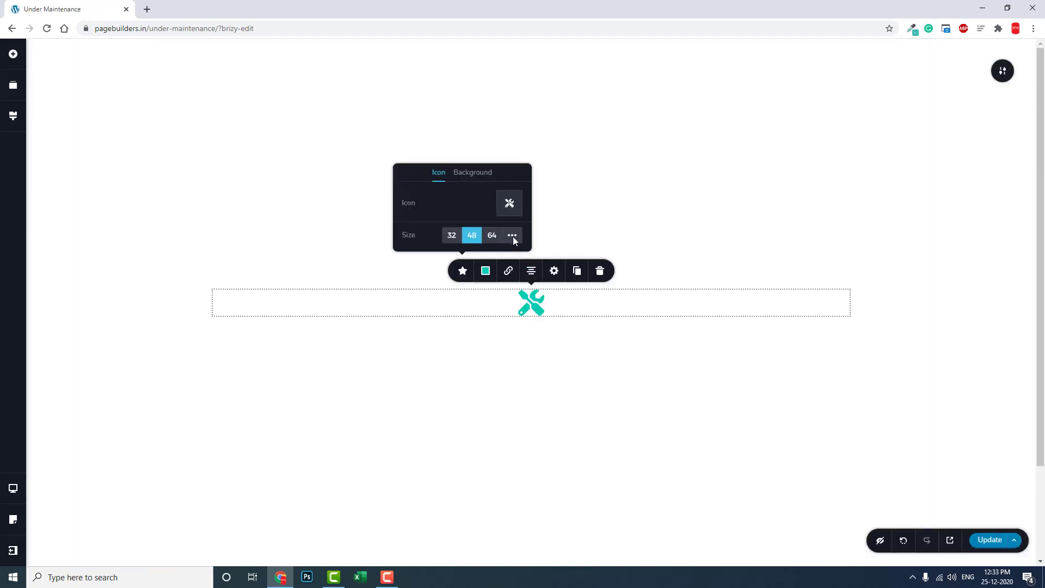
left_click(513, 235)
left_click_drag(424, 240, 484, 241)
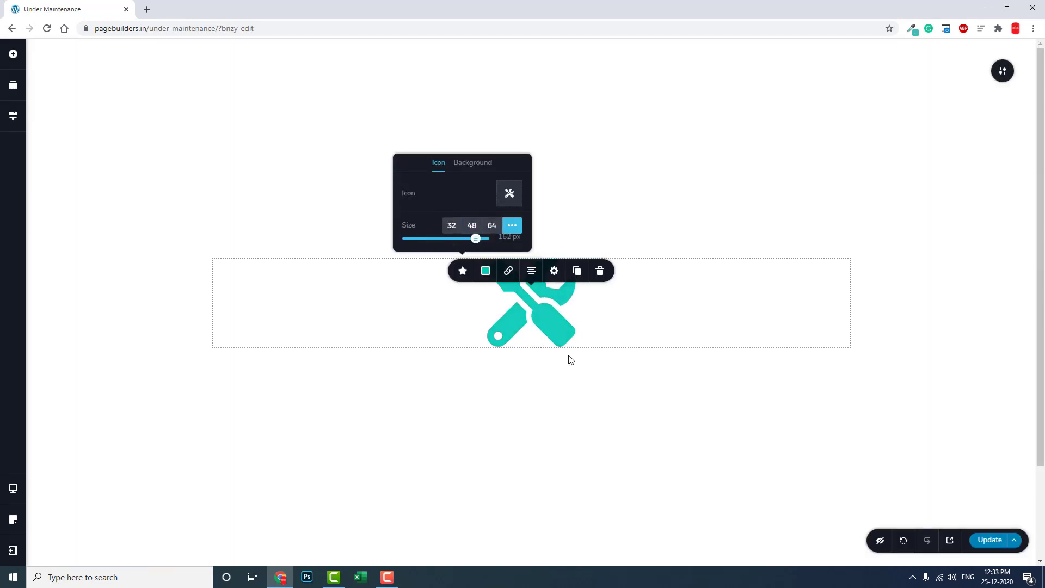
left_click(567, 357)
Add a centred Text element below the icon reading 'UNDER MAINTENANCE'.
left_click(13, 54)
left_click_drag(662, 367, 346, 350)
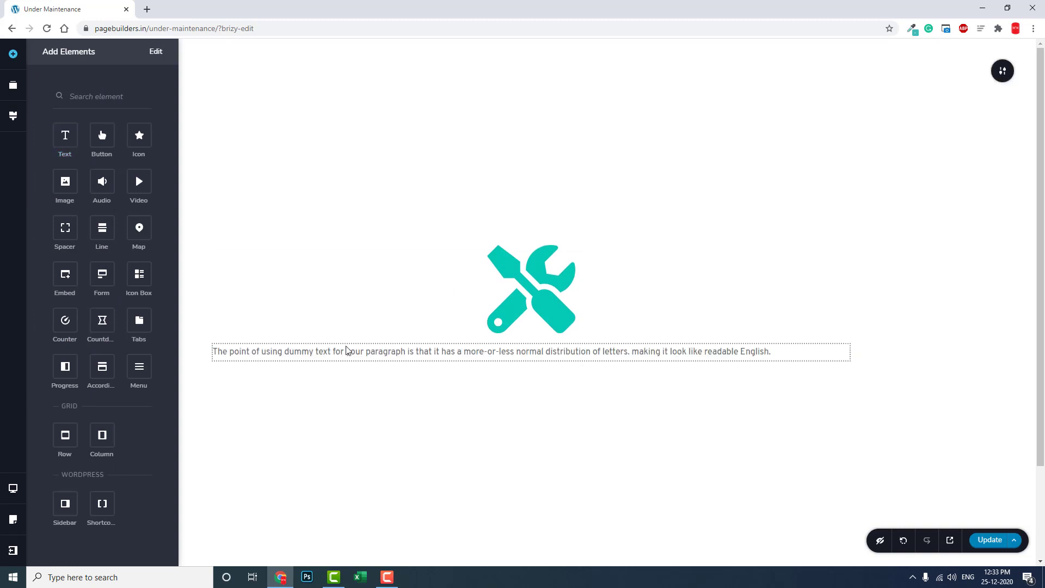
left_click(514, 359)
triple_click(514, 359)
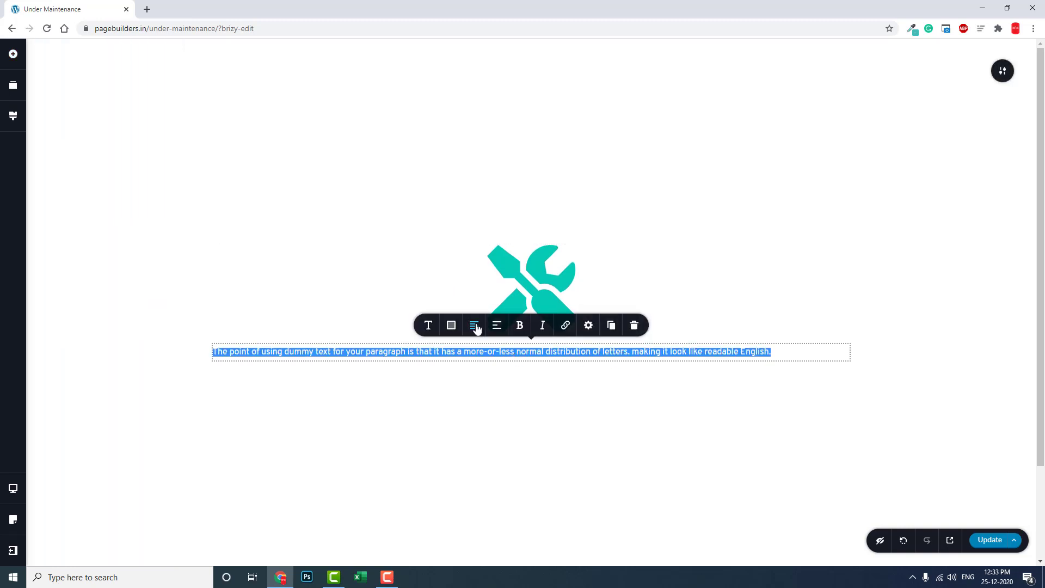
left_click(474, 325)
key("BackSpace")
type("UNDER MAINTENANCE")
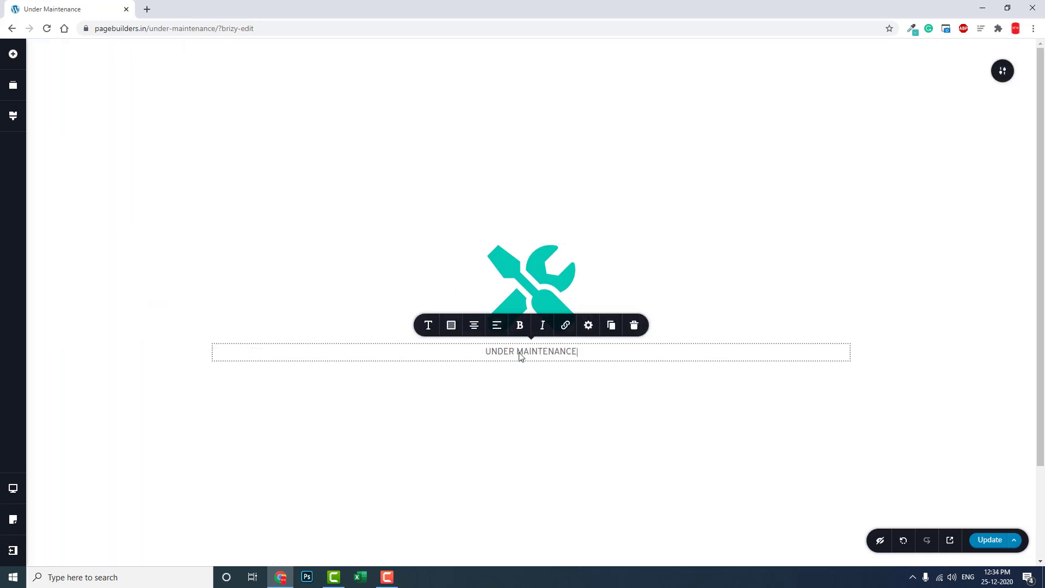
Make the heading red (#FC2222), font size 80 and bold.
triple_click(520, 354)
left_click(451, 325)
left_click(469, 186)
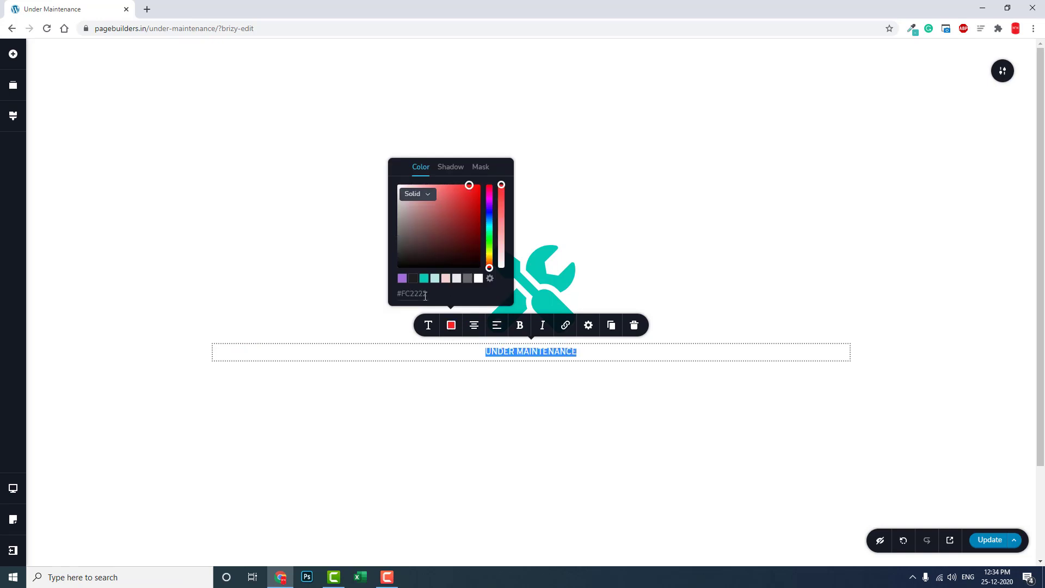
left_click(429, 325)
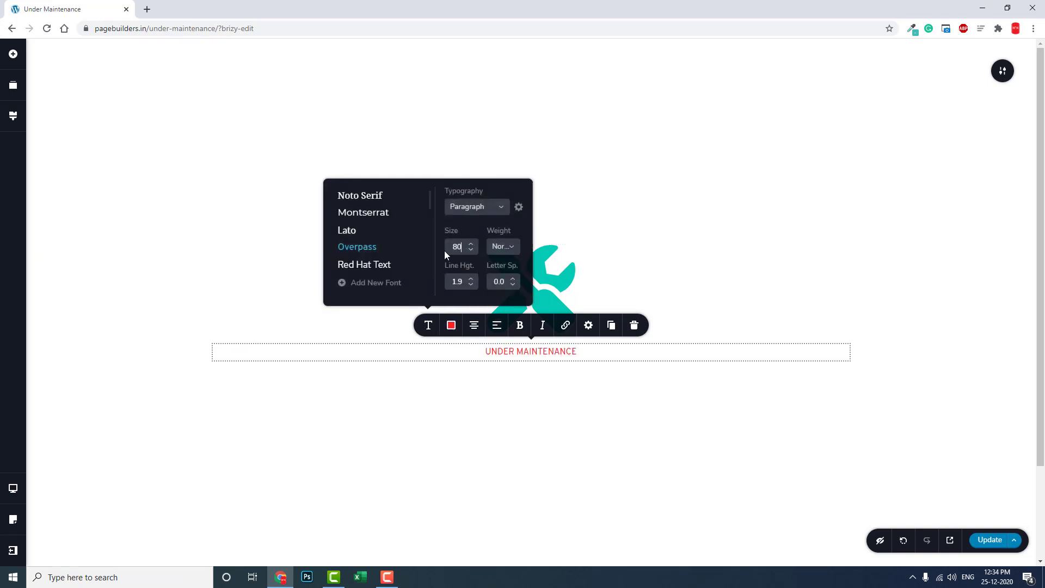
left_click(444, 251)
type("80")
key("Return")
left_click(503, 246)
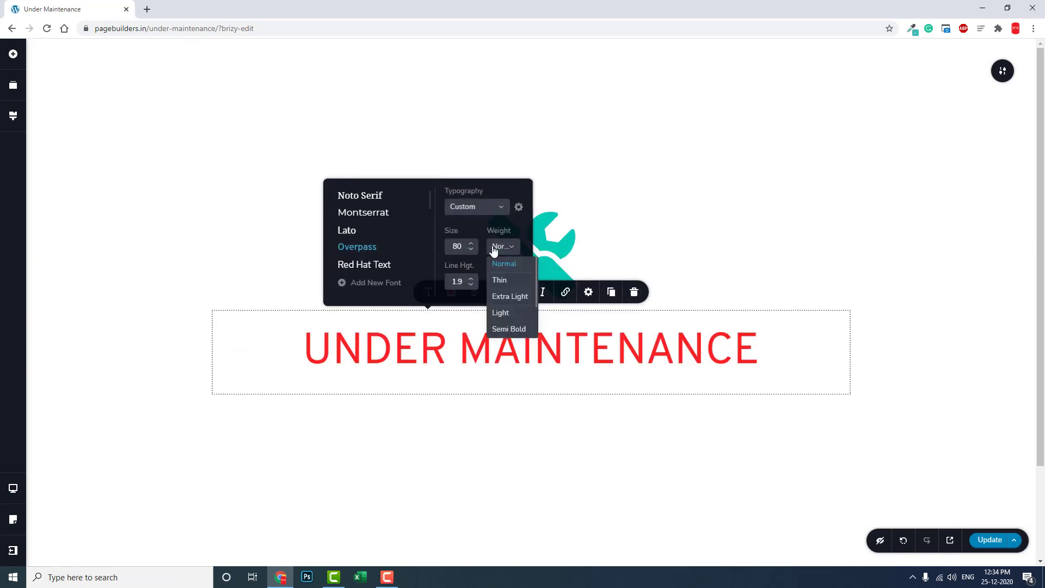
scroll(515, 322, "down", 2)
left_click(517, 324)
left_click(543, 390)
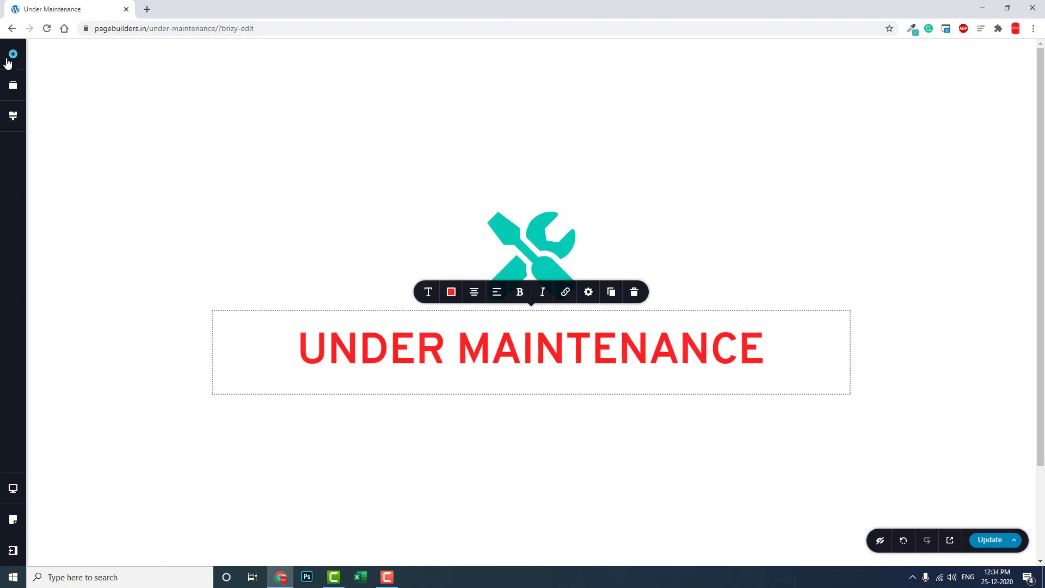
left_click(522, 412)
Add a Text element with the dummy paragraph under the heading.
left_click(13, 53)
left_click_drag(486, 327, 567, 357)
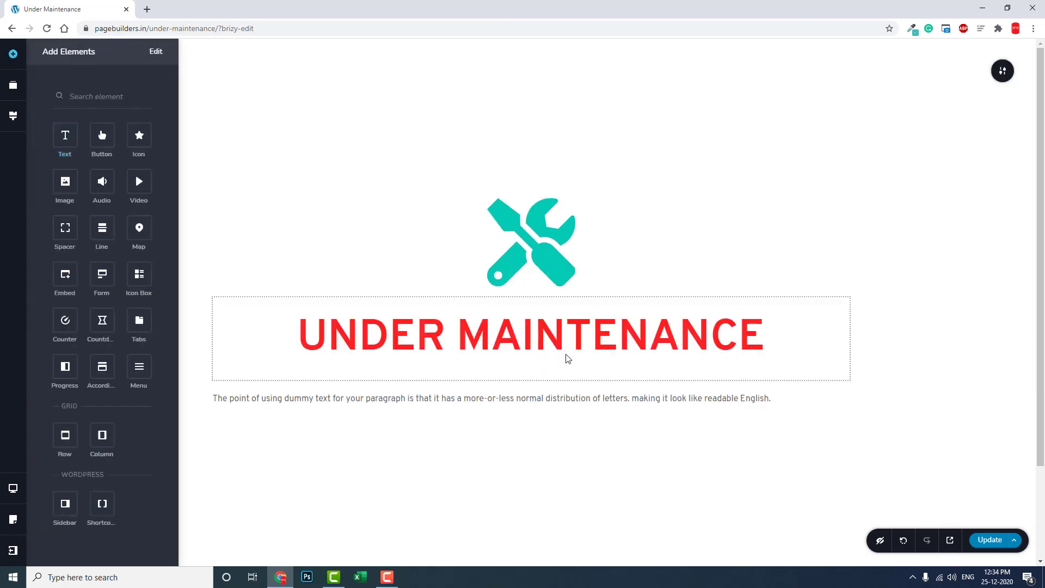
triple_click(538, 402)
left_click(538, 401)
left_click(583, 480)
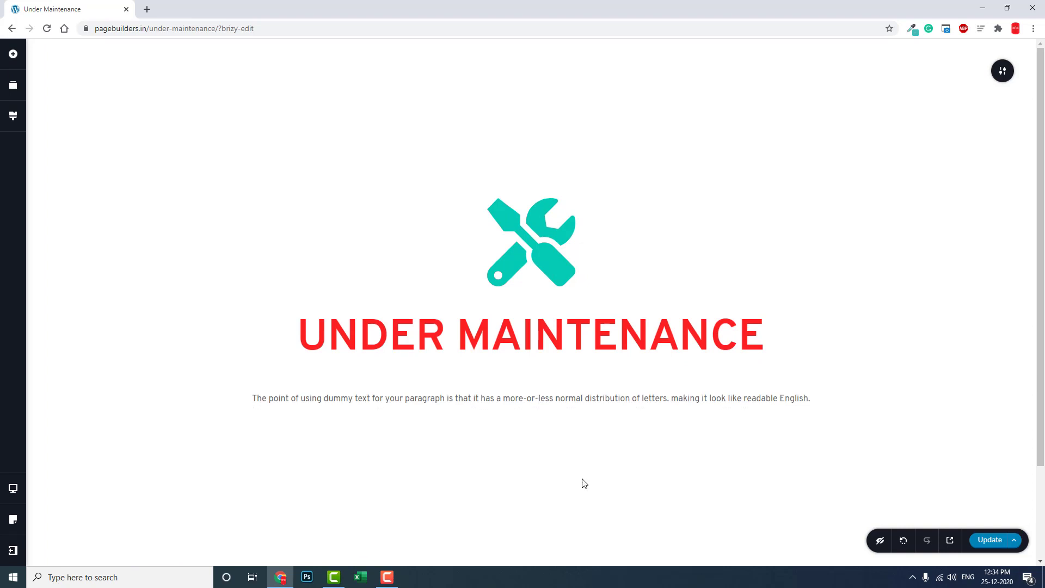
Add a centred text line with the contact e-mail address, coloured red.
left_click(14, 53)
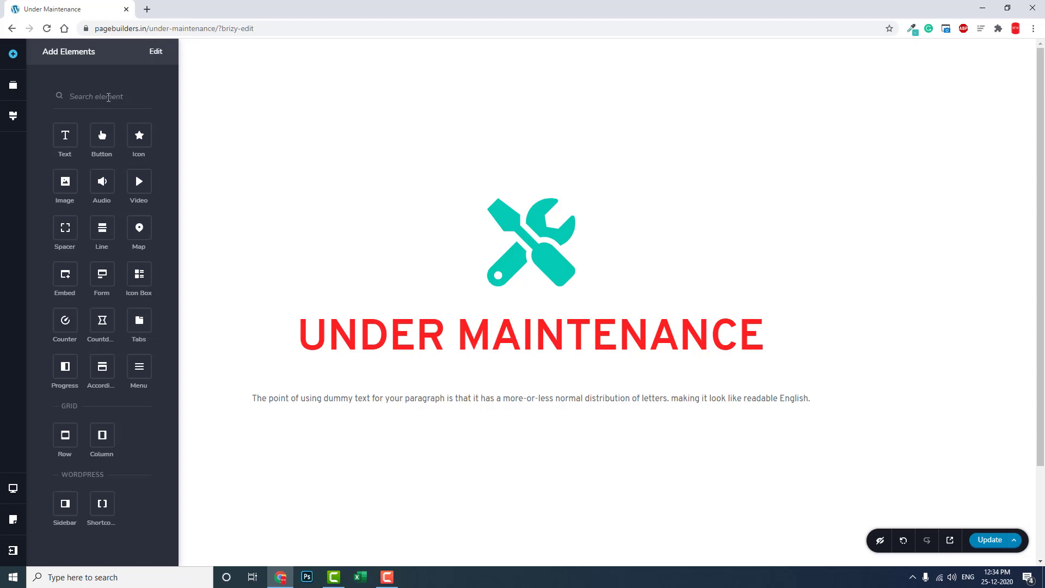
left_click_drag(64, 134, 567, 410)
triple_click(560, 411)
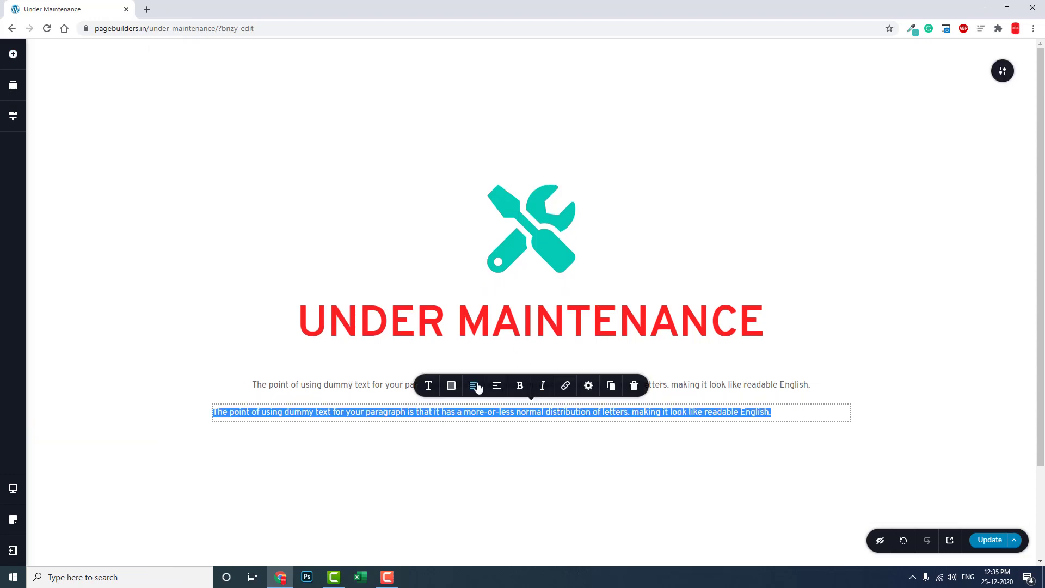
left_click(475, 386)
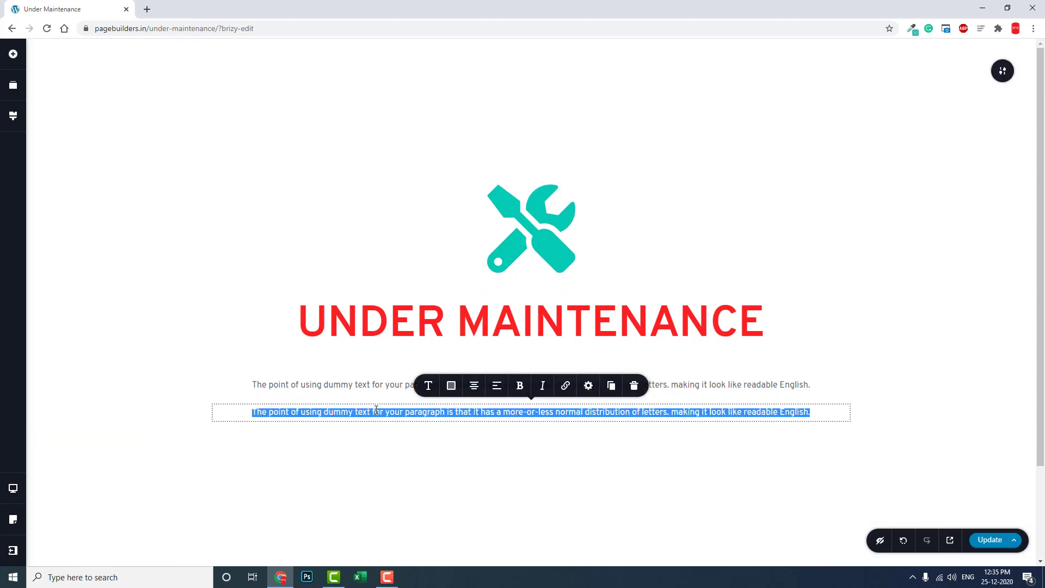
type("POS")
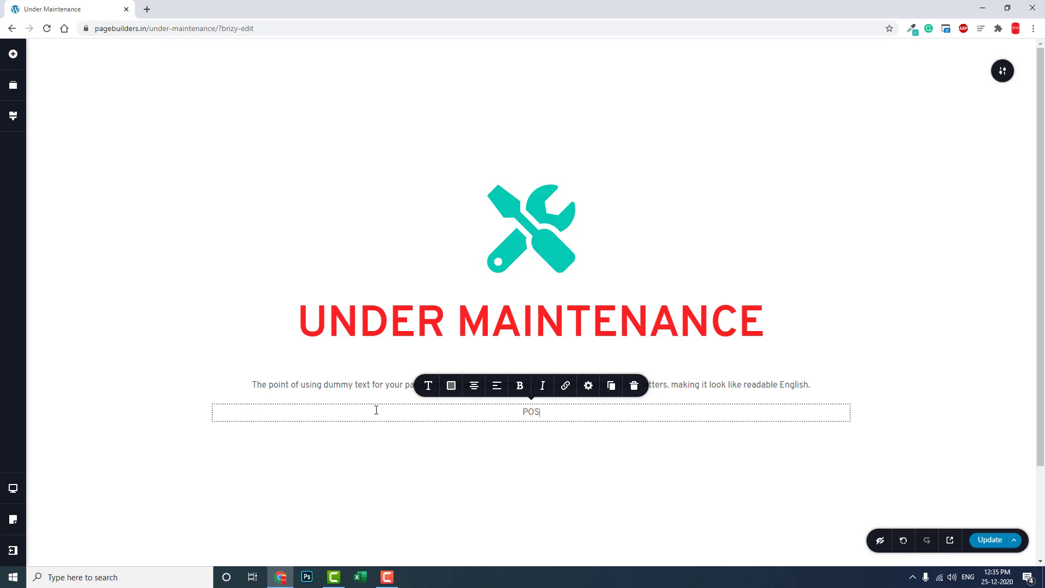
triple_click(376, 410)
left_click(451, 386)
left_click(500, 258)
left_click(543, 453)
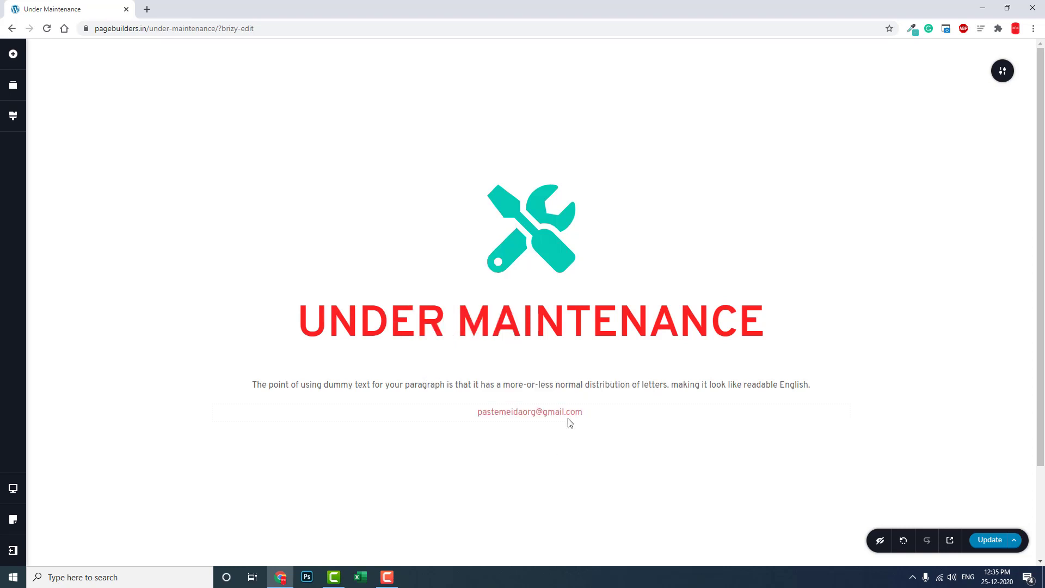
left_click(15, 54)
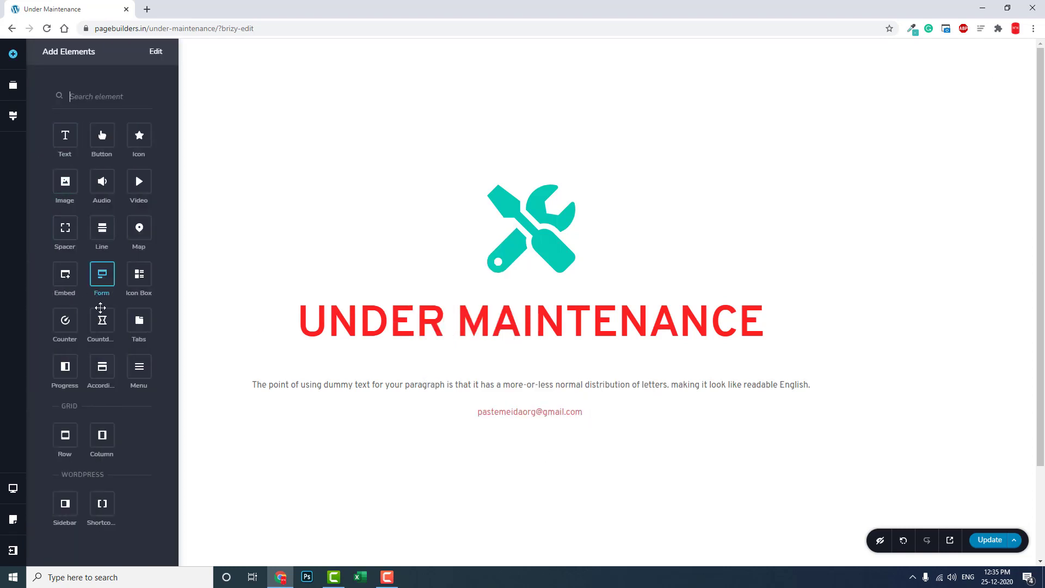
Place a Countdown element below the e-mail line and open its timer settings.
left_click_drag(102, 320, 626, 422)
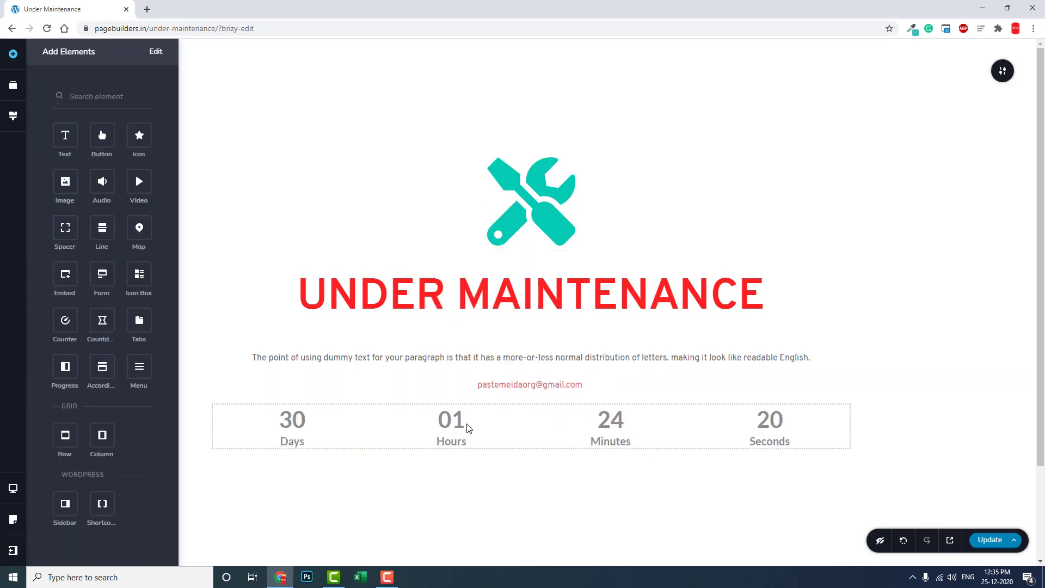
left_click(469, 427)
left_click(451, 386)
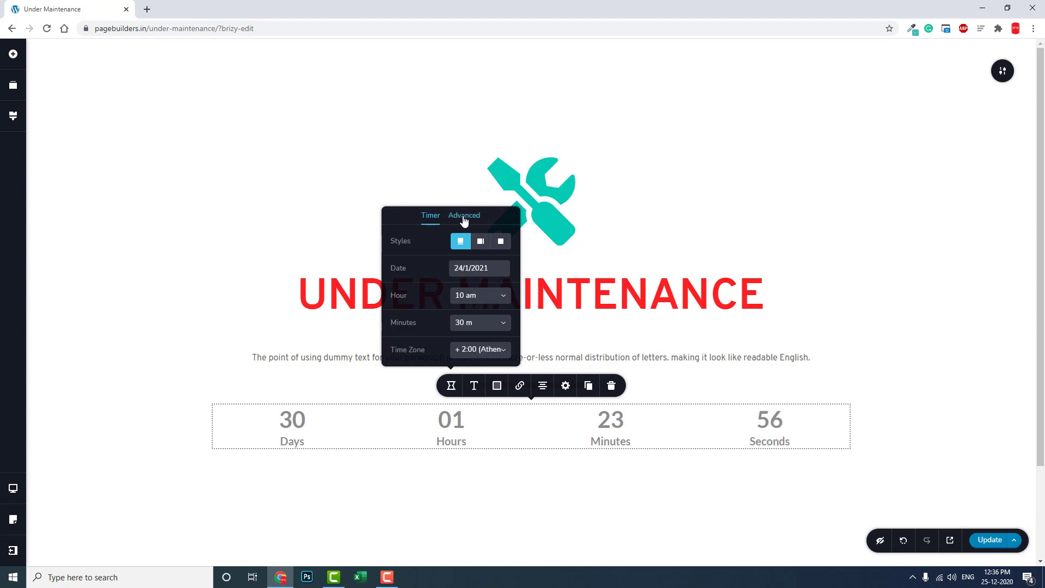
Set the countdown target date to 26/12/2020 and update the page.
left_click_drag(488, 268, 427, 266)
key("BackSpace")
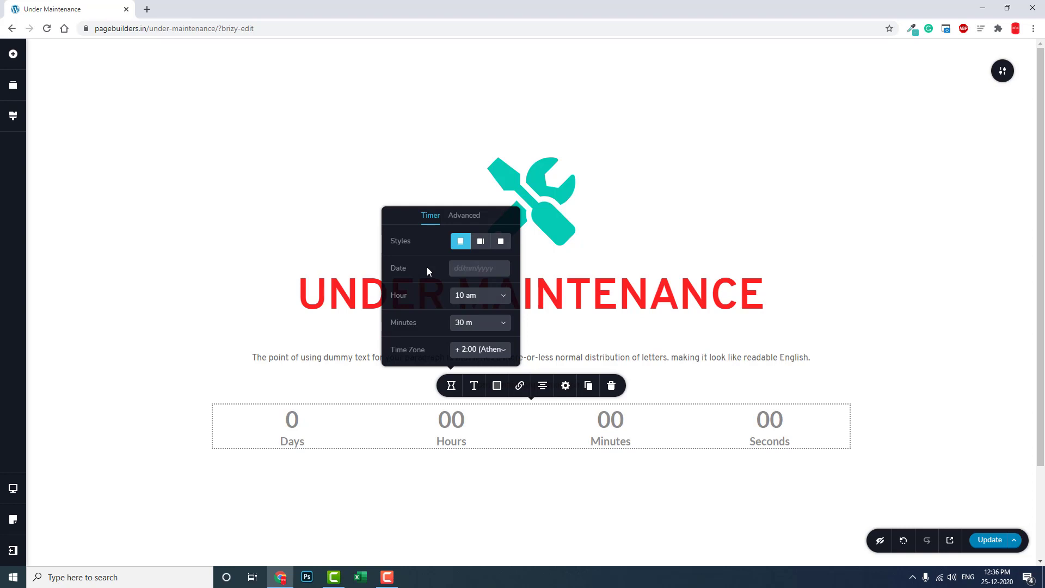
type("26/12/2020")
key("Return")
left_click(399, 381)
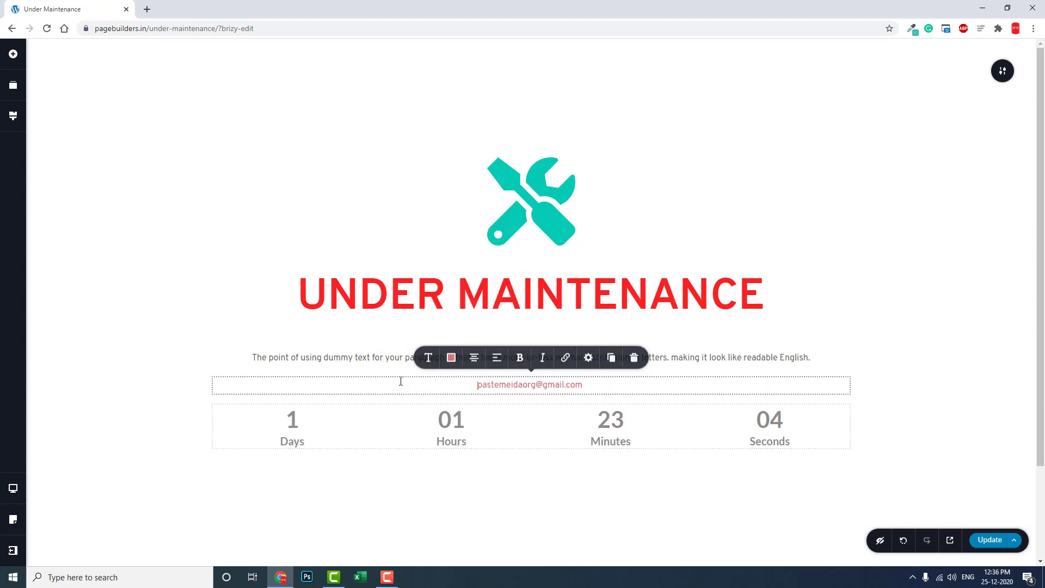
left_click(516, 466)
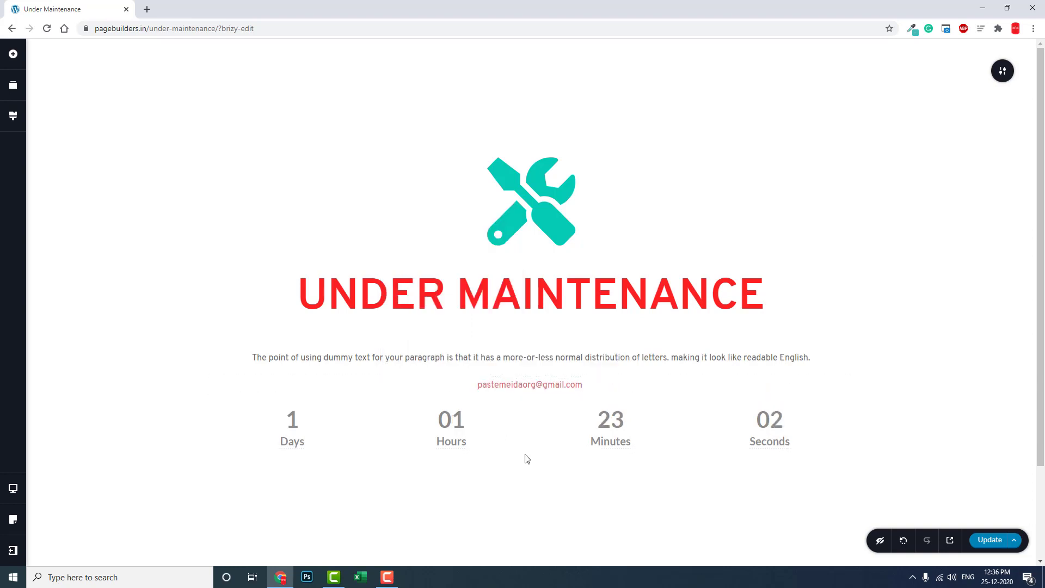
left_click(989, 541)
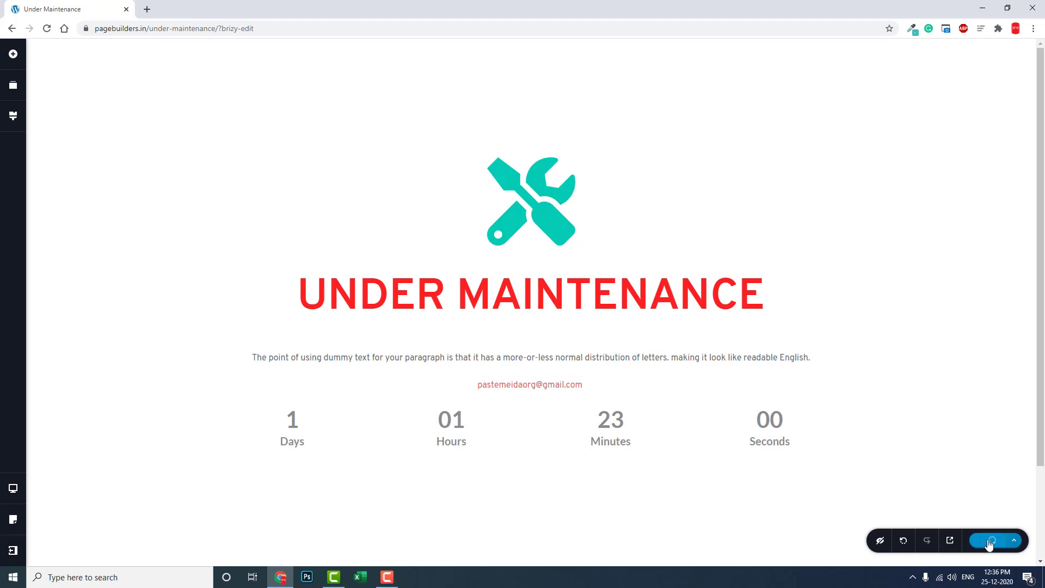